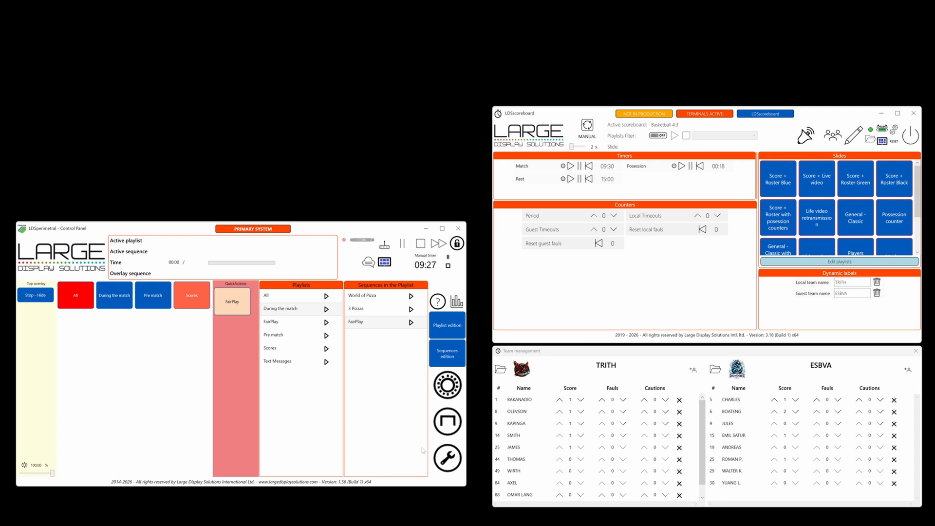
# - Run the cabinet order test from the perimeter system settings, switch it off and close the settings
pyautogui.click(444, 423)
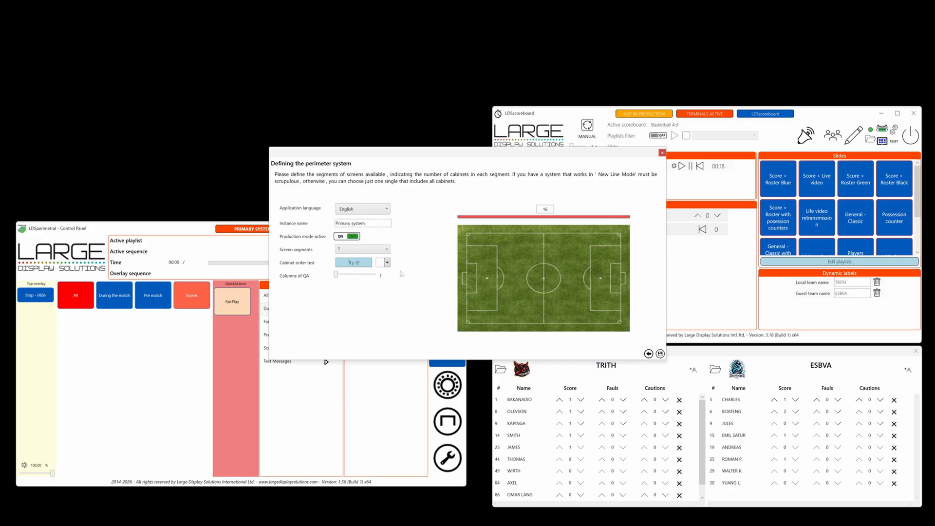
pyautogui.click(363, 262)
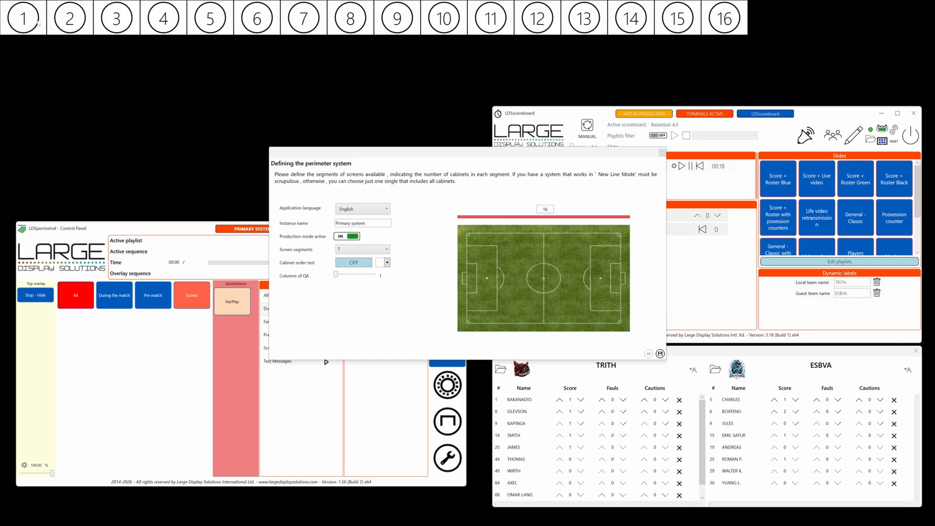
pyautogui.click(354, 263)
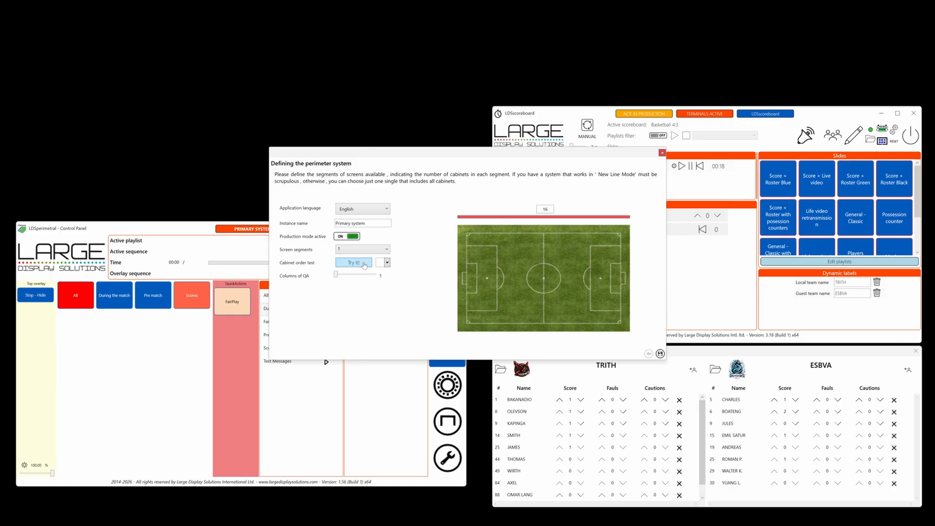
pyautogui.click(661, 153)
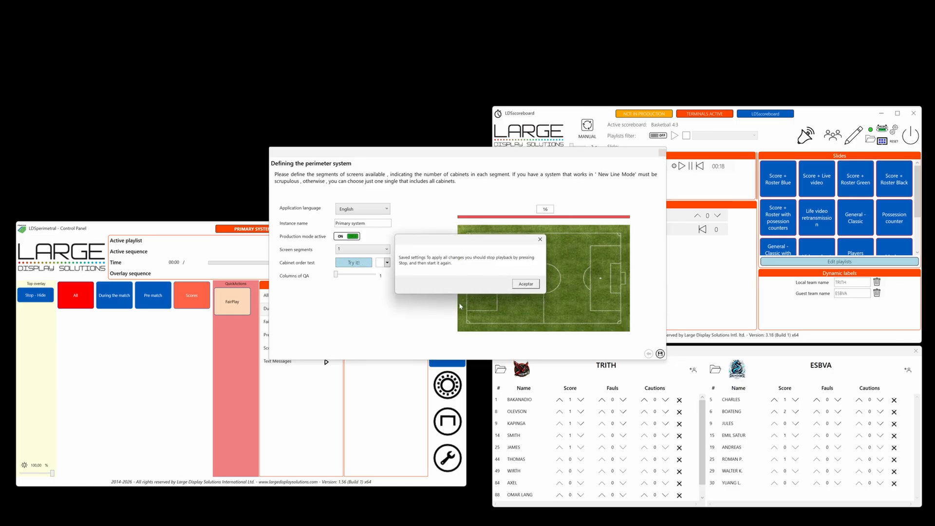
pyautogui.click(524, 286)
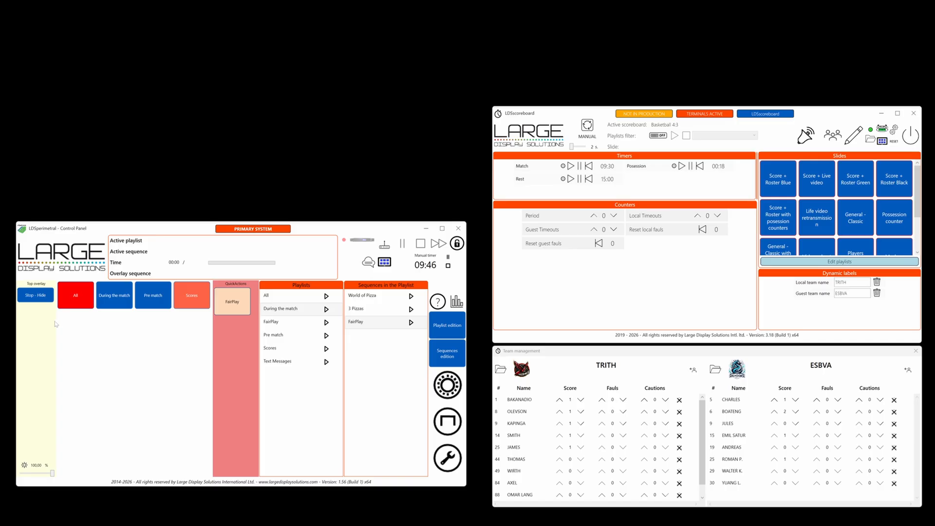
pyautogui.click(41, 298)
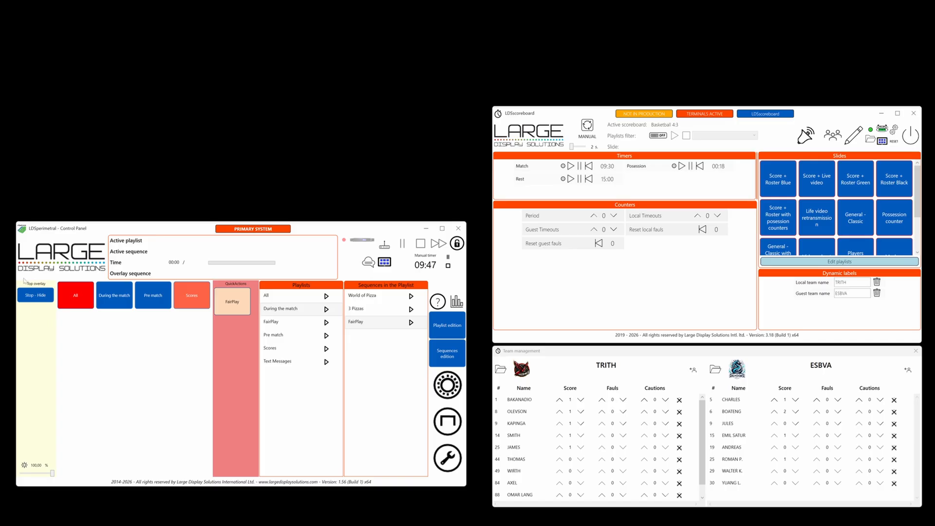
pyautogui.click(41, 301)
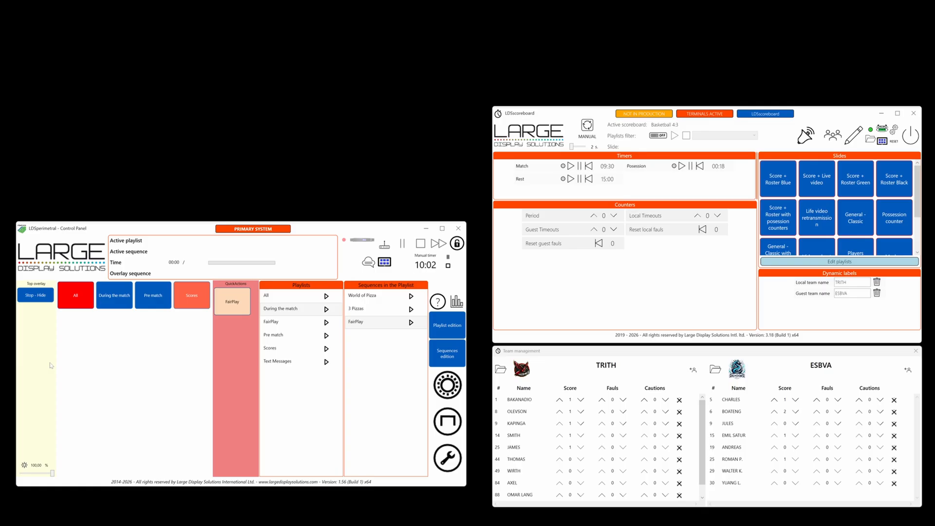
pyautogui.click(443, 429)
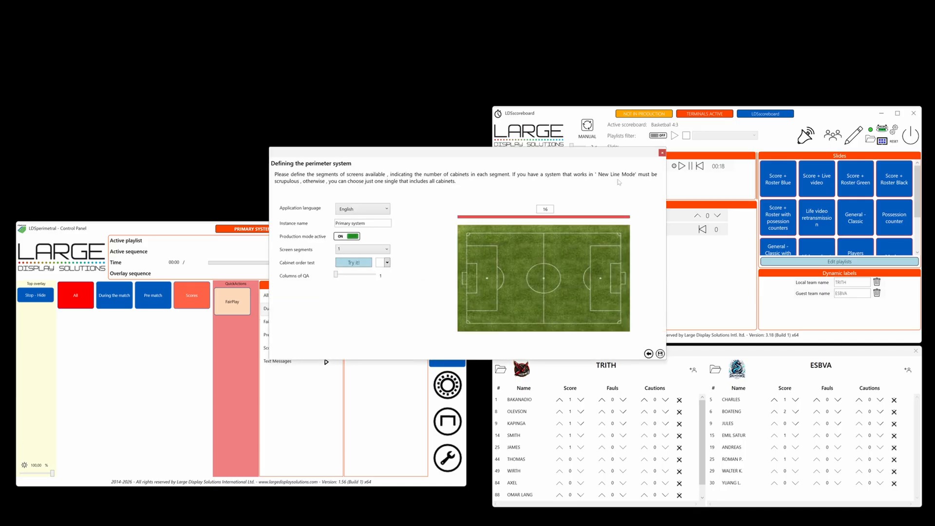
pyautogui.click(662, 153)
pyautogui.click(519, 286)
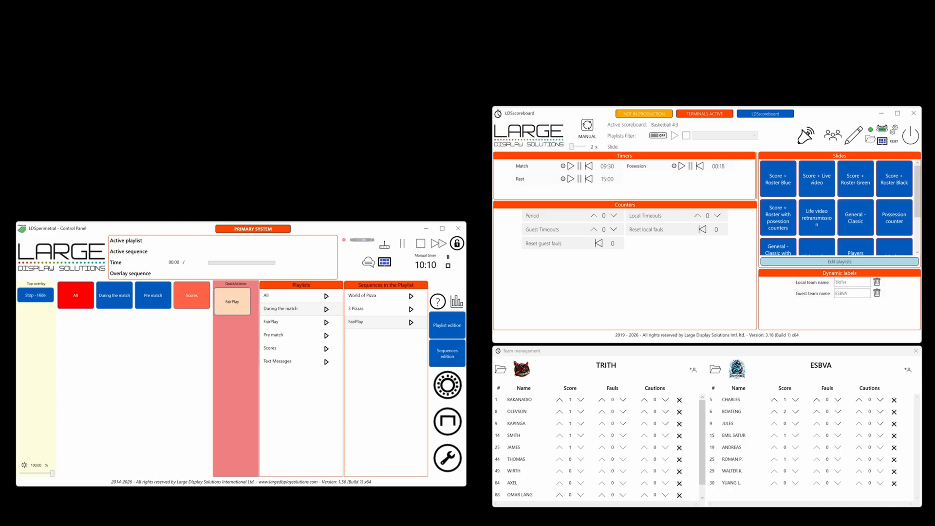
# - Create a new sequence named Score in the sequence editor and enable it as an overlay sequence
pyautogui.moveTo(0, 103); pyautogui.dragTo(502, 1)
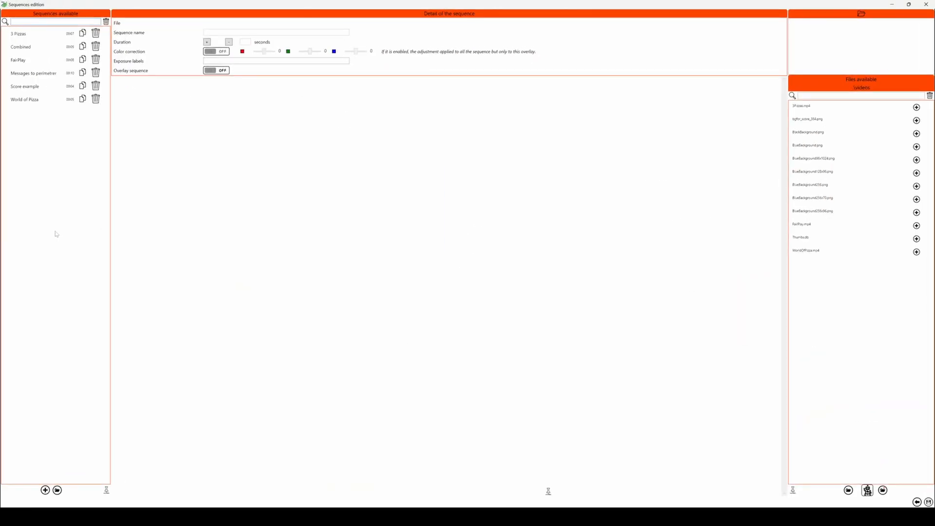
pyautogui.click(44, 490)
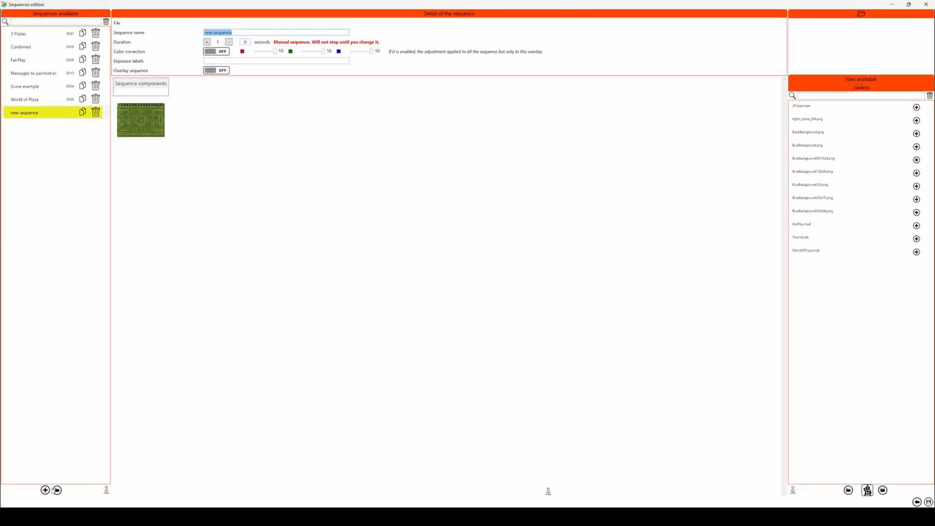
pyautogui.write('Score')
pyautogui.click(211, 70)
# - Filter the available files by "blu" and add BlueBackground256x96.png to the Score sequence
pyautogui.click(832, 96)
pyautogui.write('blu')
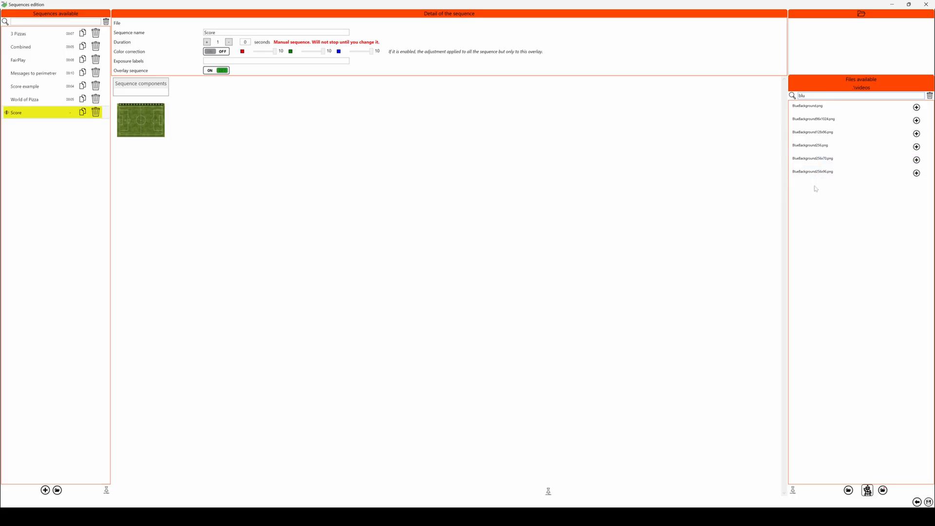
pyautogui.moveTo(815, 180)
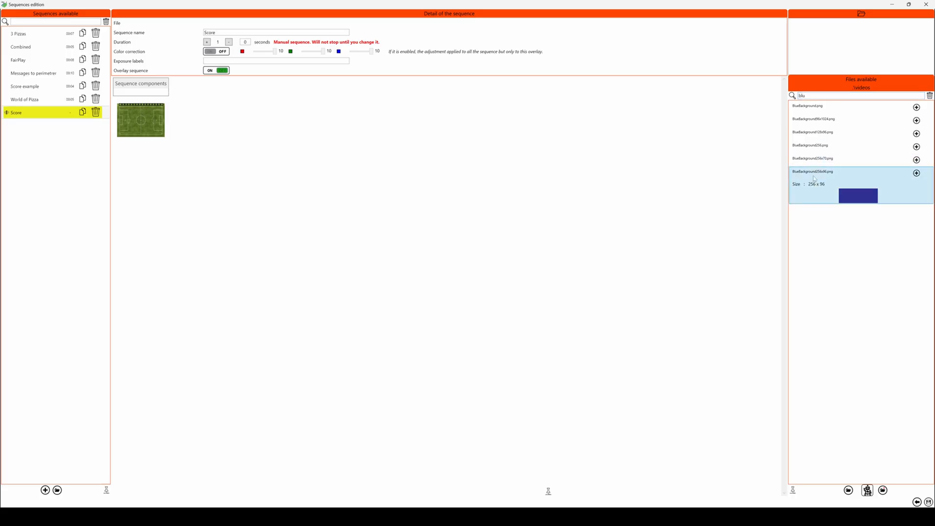
pyautogui.click(917, 173)
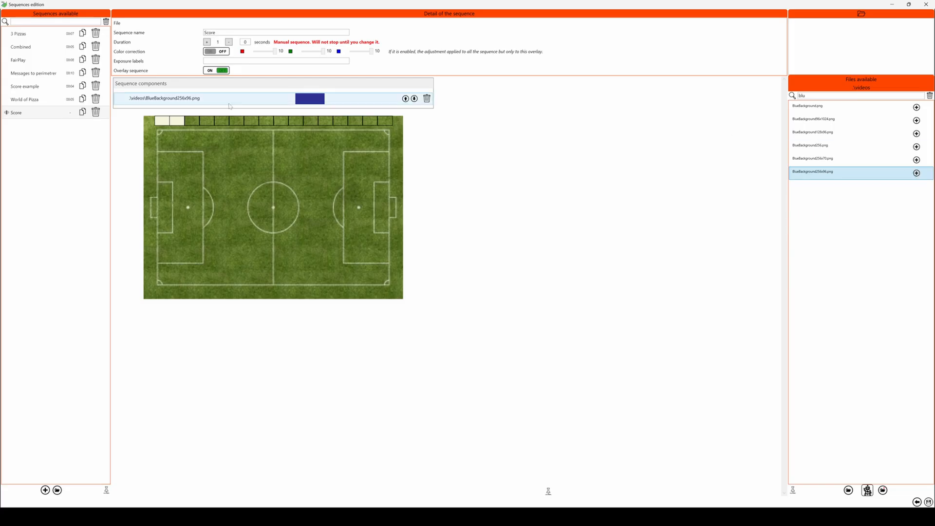
# - Turn on priority content for the blue background component and position it at the centre of the perimeter
pyautogui.click(230, 104)
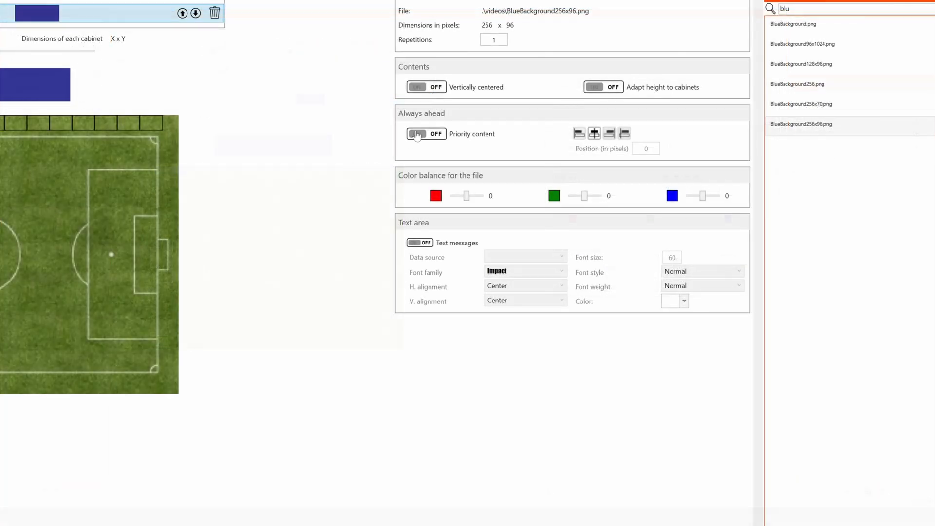
pyautogui.click(416, 135)
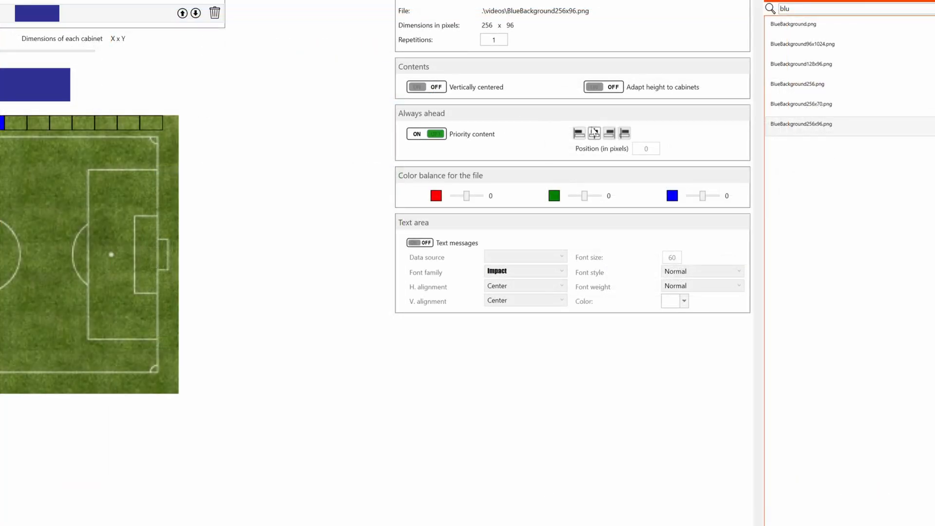
pyautogui.click(594, 132)
# - Enable text messages for the background with LDSscoreboard: Automatic complete score as data source and "-" as spacer
pyautogui.click(418, 243)
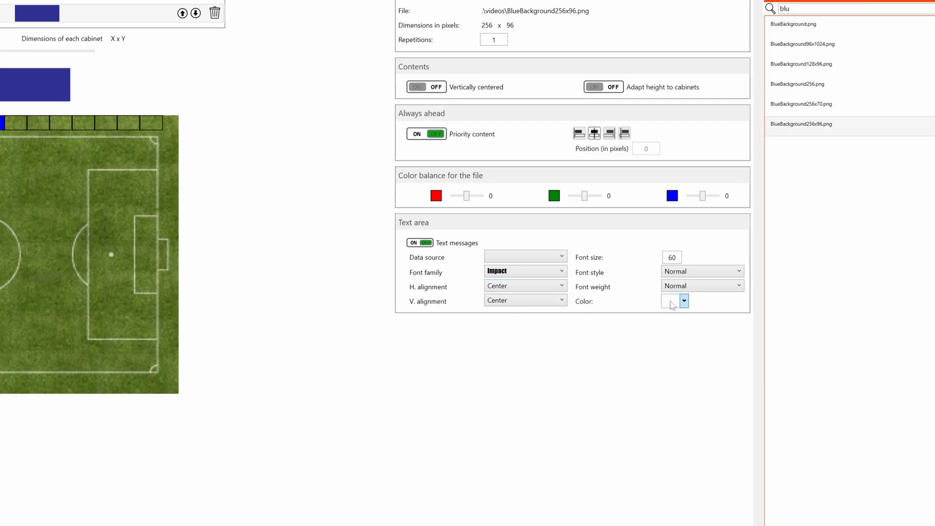
pyautogui.click(513, 257)
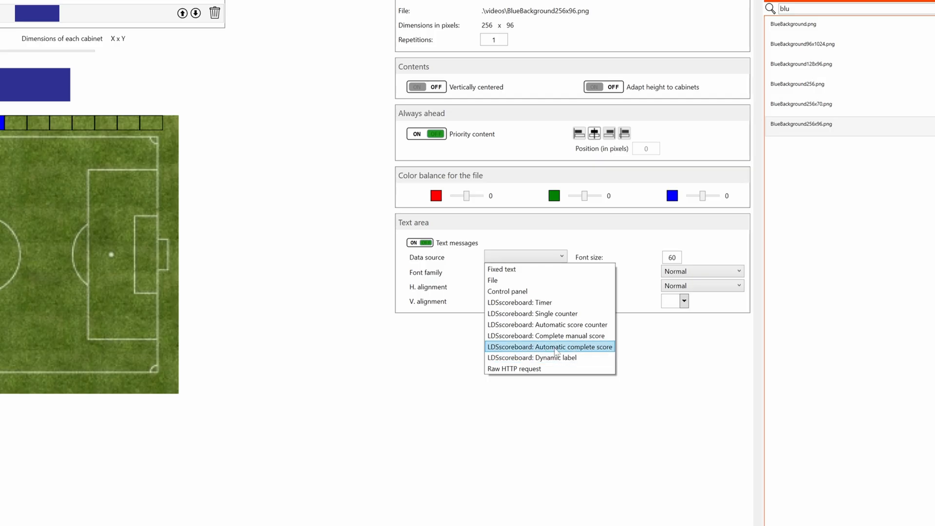
pyautogui.click(584, 348)
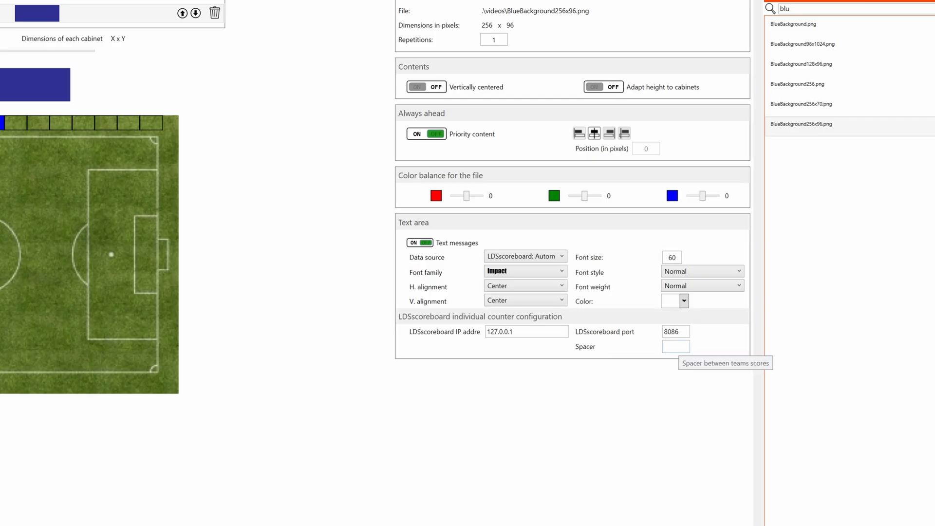
pyautogui.click(676, 346)
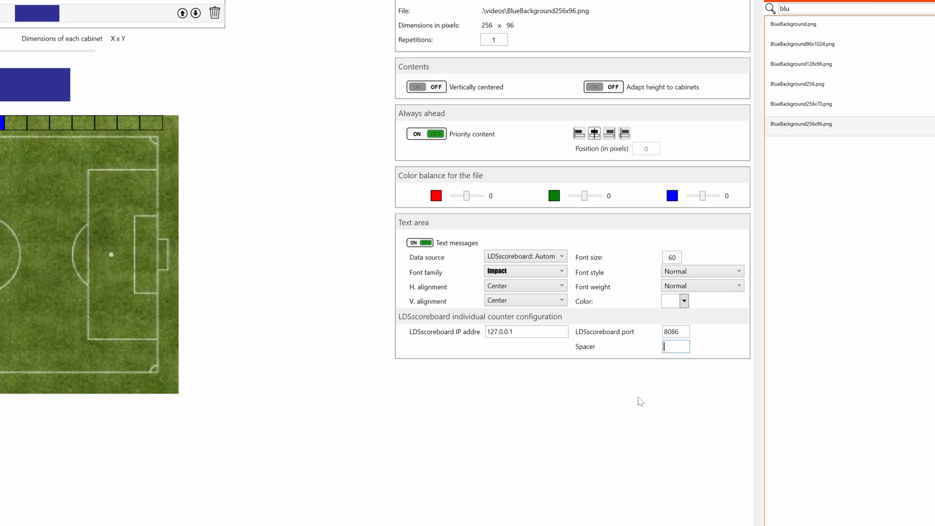
pyautogui.write('-')
# - Review the LDSscoreboard IP address and port settings, and save the sequence changes
pyautogui.moveTo(528, 333); pyautogui.dragTo(407, 336)
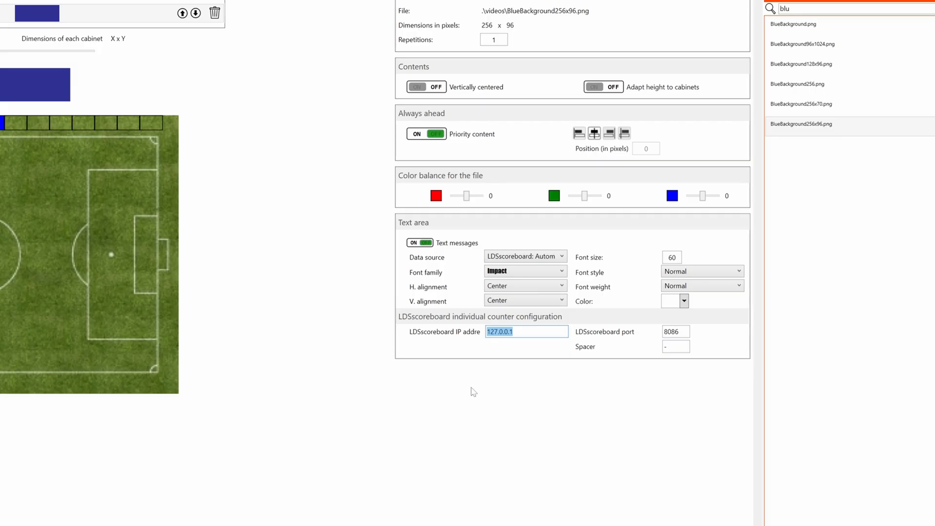
pyautogui.press('End')
pyautogui.click(688, 332)
pyautogui.click(928, 502)
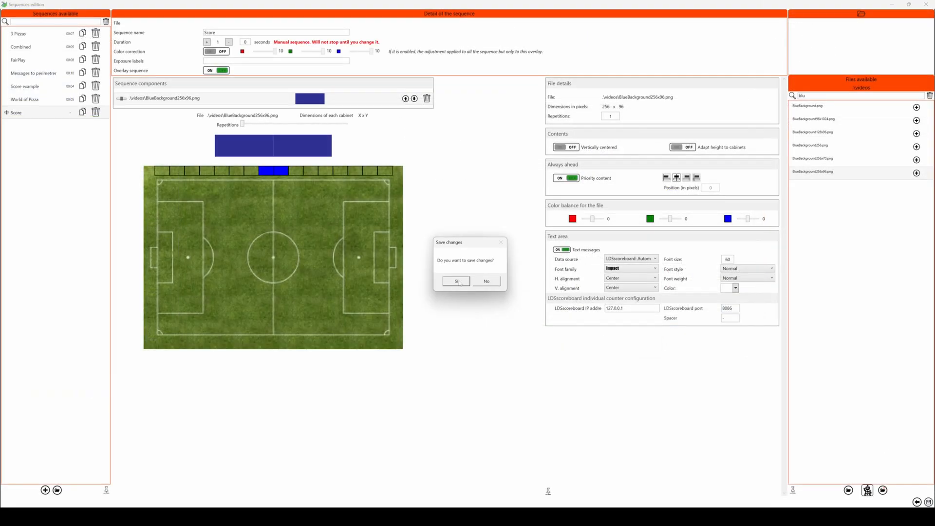
pyautogui.click(456, 282)
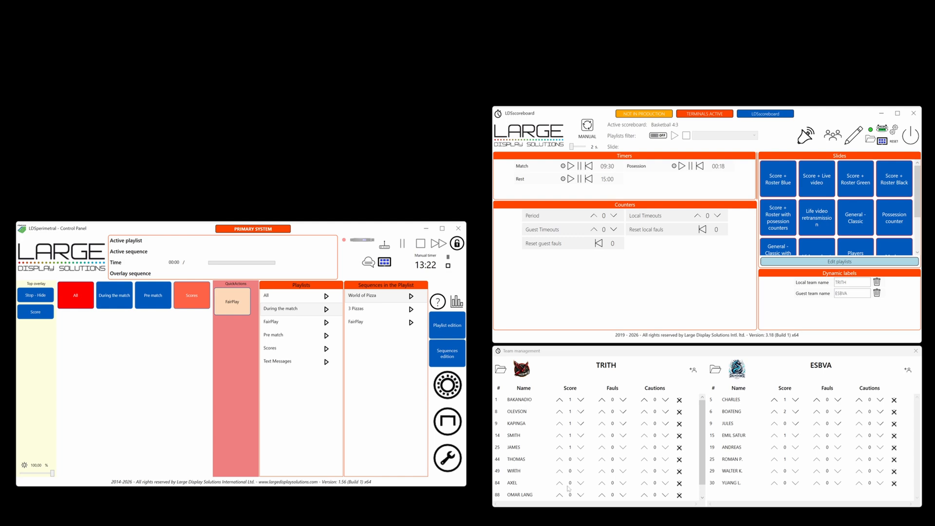
# - Play the World of Pizza sequence under the Score overlay, and hide and show the overlay again
pyautogui.click(36, 314)
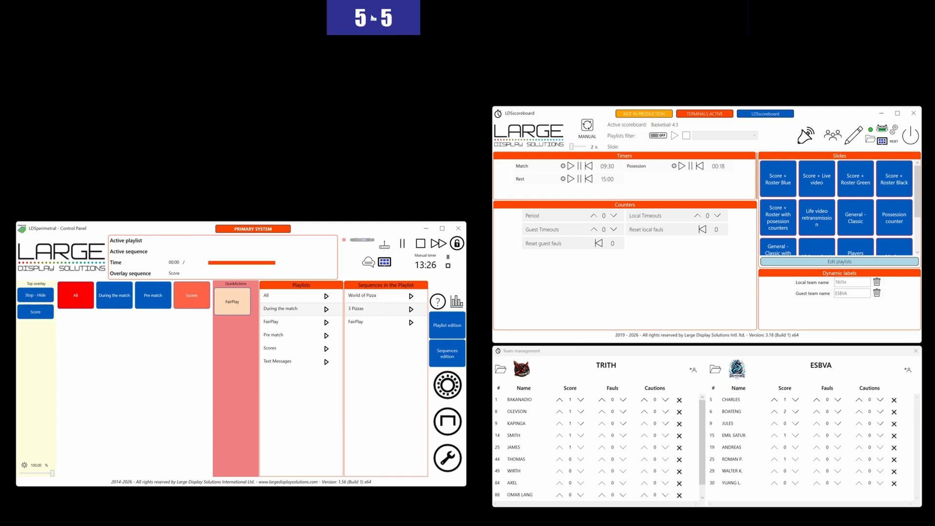
pyautogui.click(411, 296)
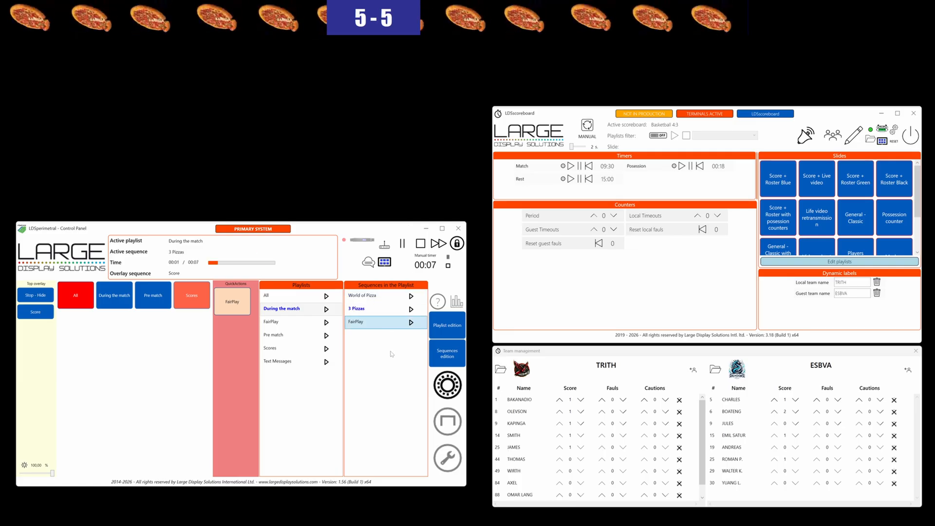
pyautogui.click(35, 296)
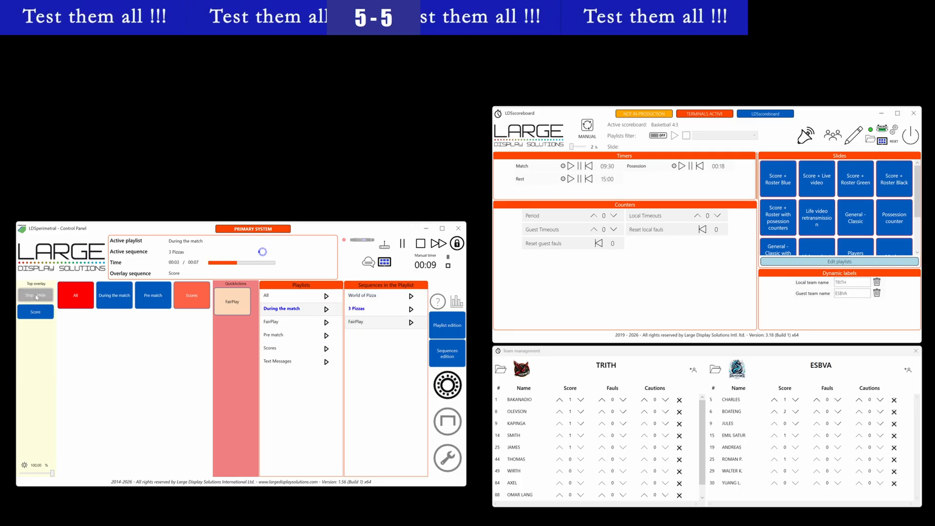
pyautogui.click(39, 314)
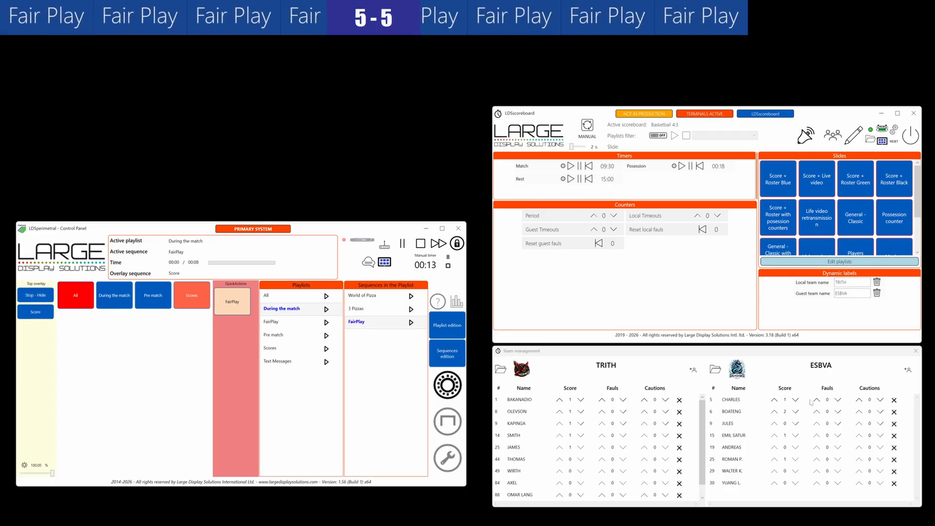
# - Add three points to guest player number 9 of ESBVA in team management
pyautogui.click(774, 424)
pyautogui.click(774, 424)
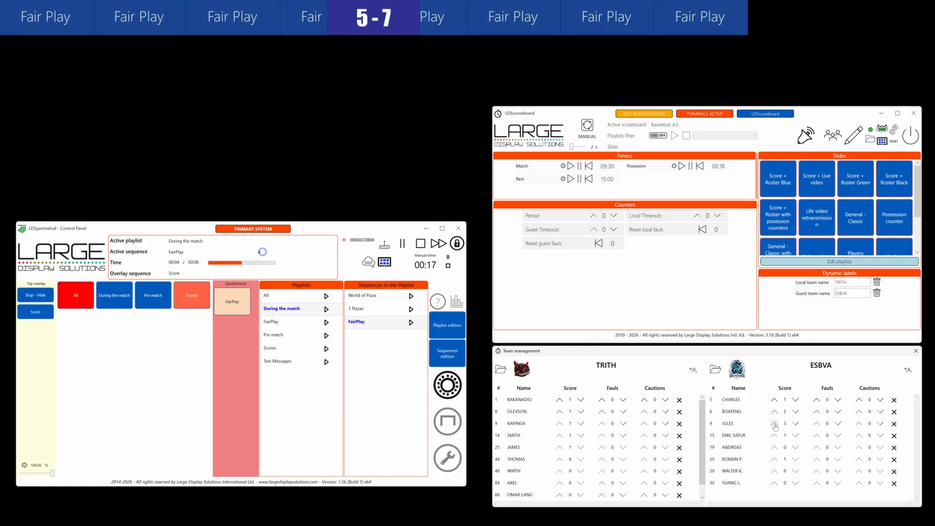
pyautogui.click(774, 424)
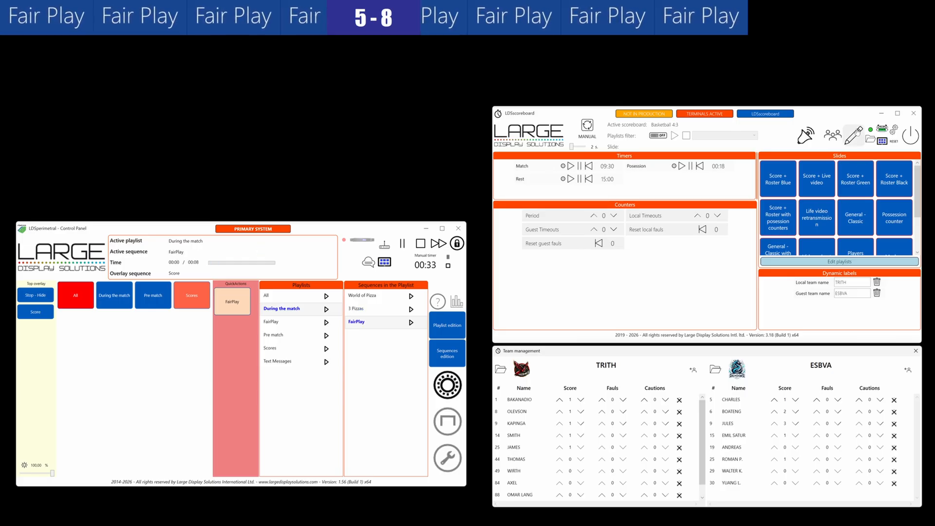
# - Open the scoreboard editor and stop the perimeter playback from the LDSperimetral control panel
pyautogui.click(855, 136)
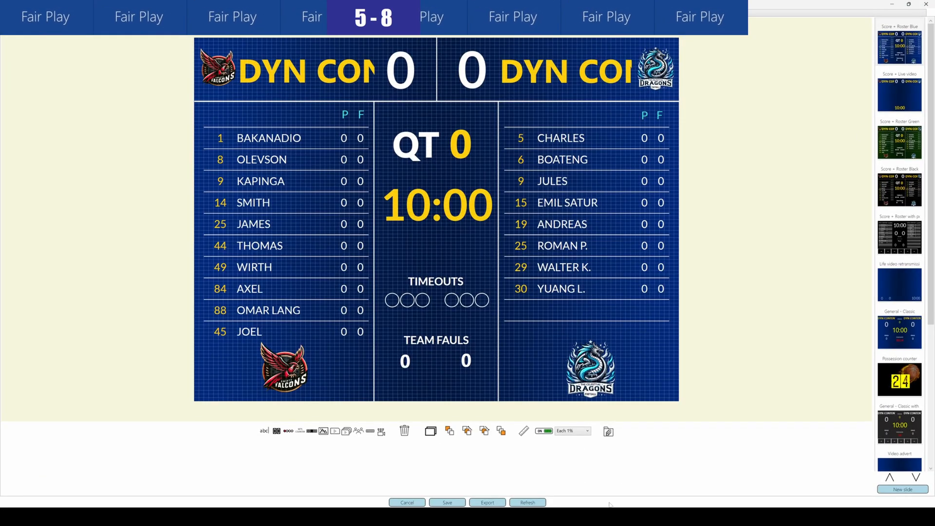
pyautogui.moveTo(704, 517)
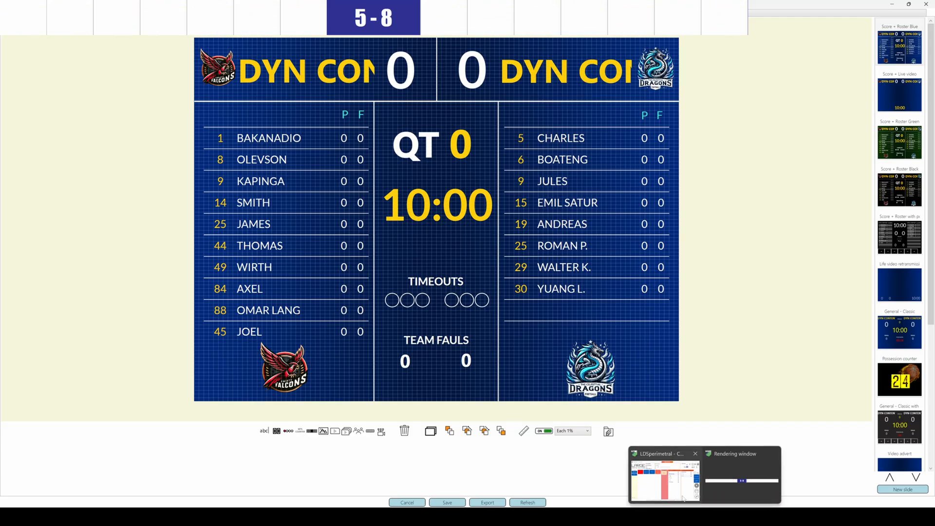
pyautogui.click(665, 488)
pyautogui.click(420, 243)
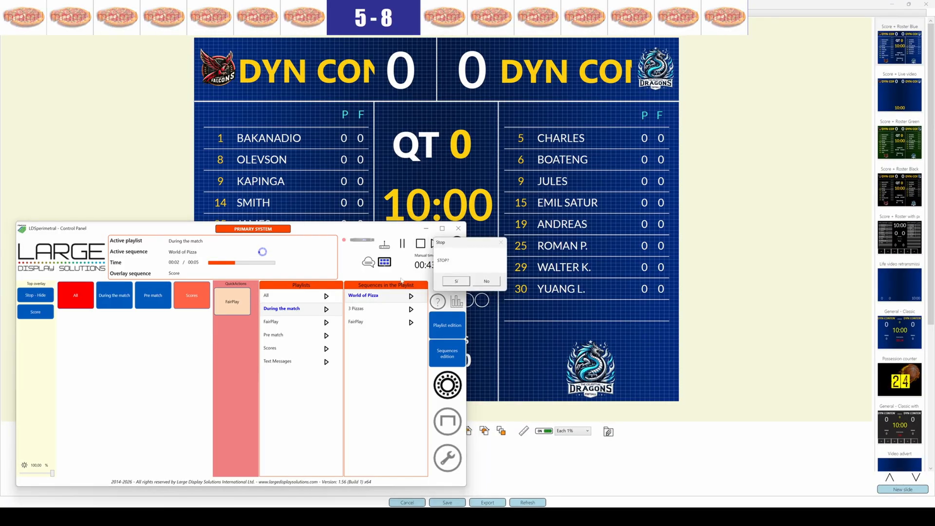
pyautogui.click(454, 280)
pyautogui.click(792, 231)
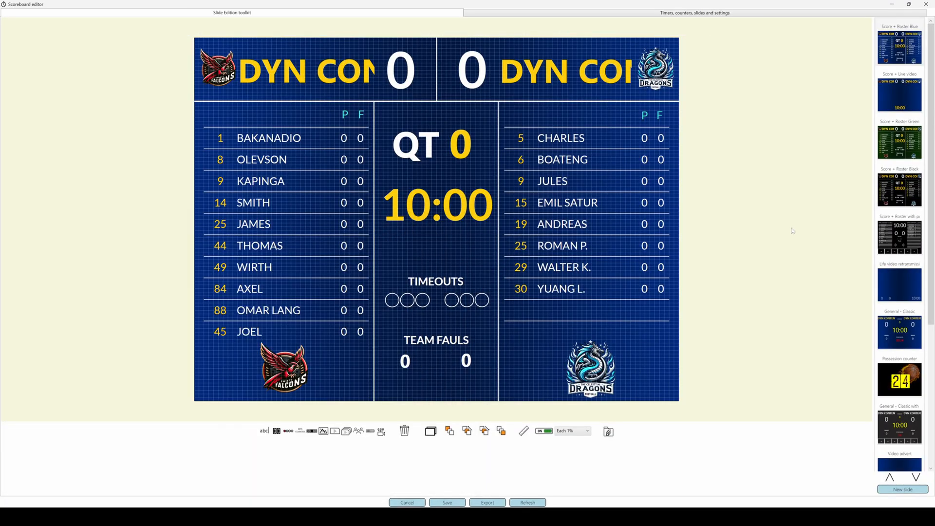
# - Show the properties of the Match timer in the scoreboard's timer settings
pyautogui.click(735, 13)
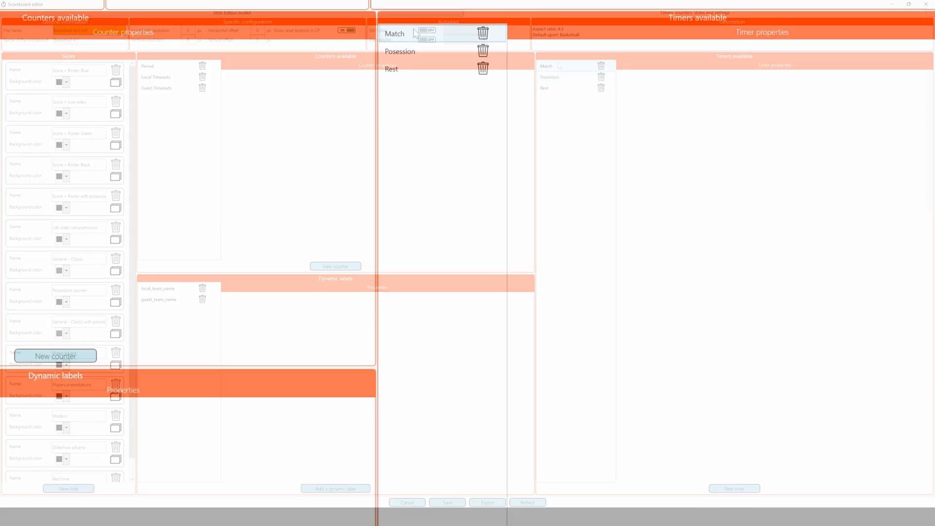
pyautogui.click(415, 34)
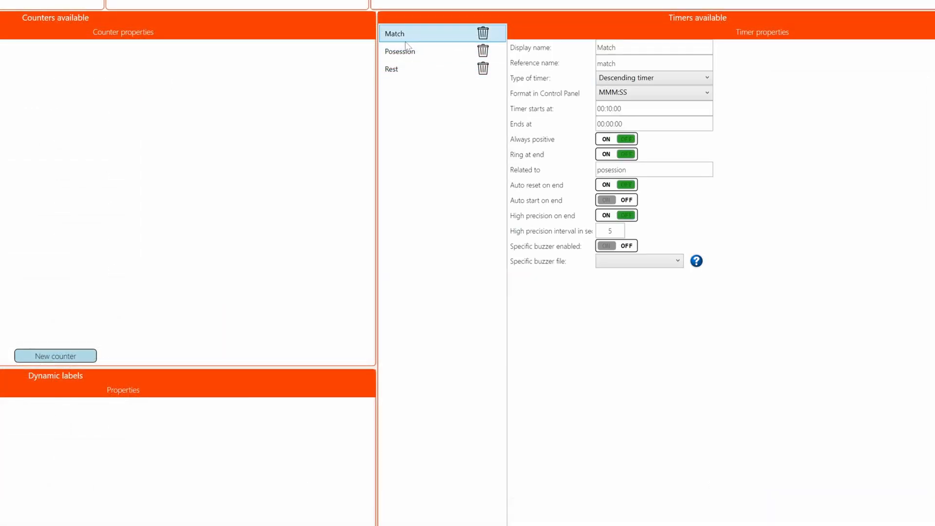
# - Check the reference names of the Match and Posession timers, and close the scoreboard editor
pyautogui.click(616, 64)
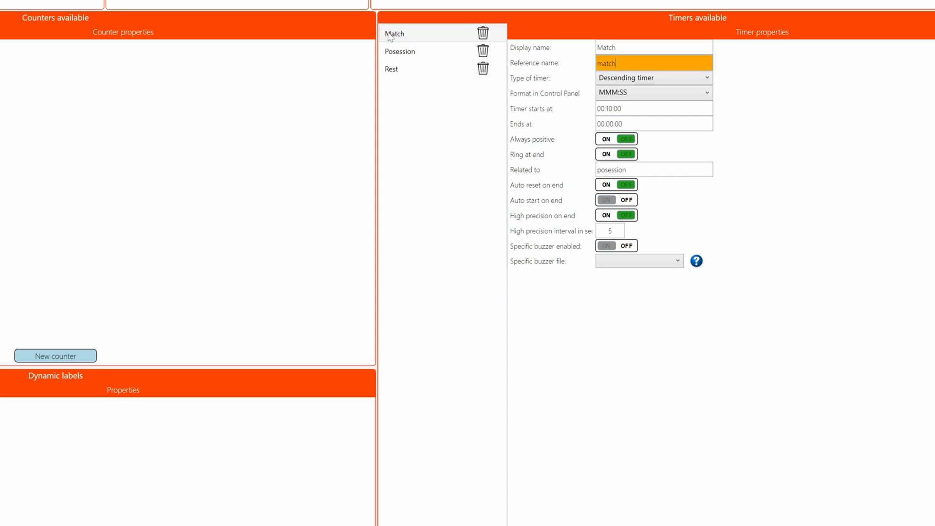
pyautogui.click(400, 54)
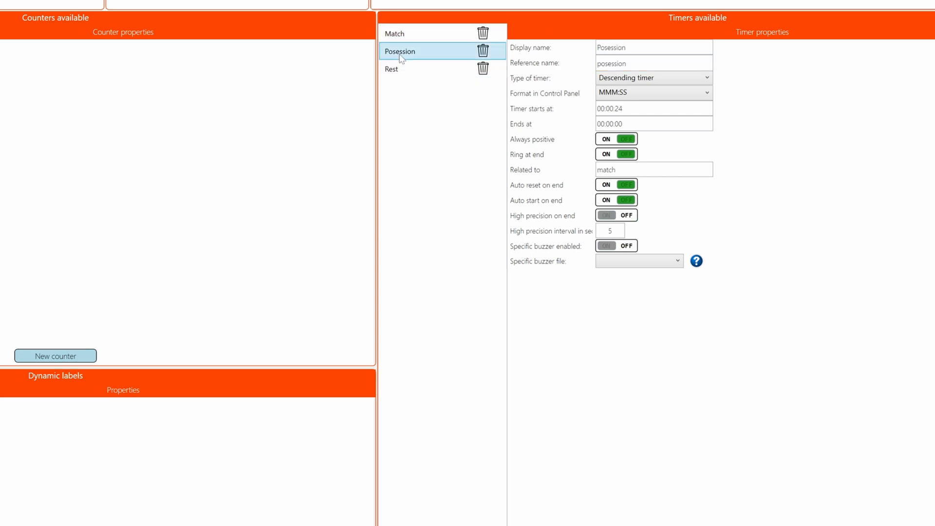
pyautogui.click(627, 64)
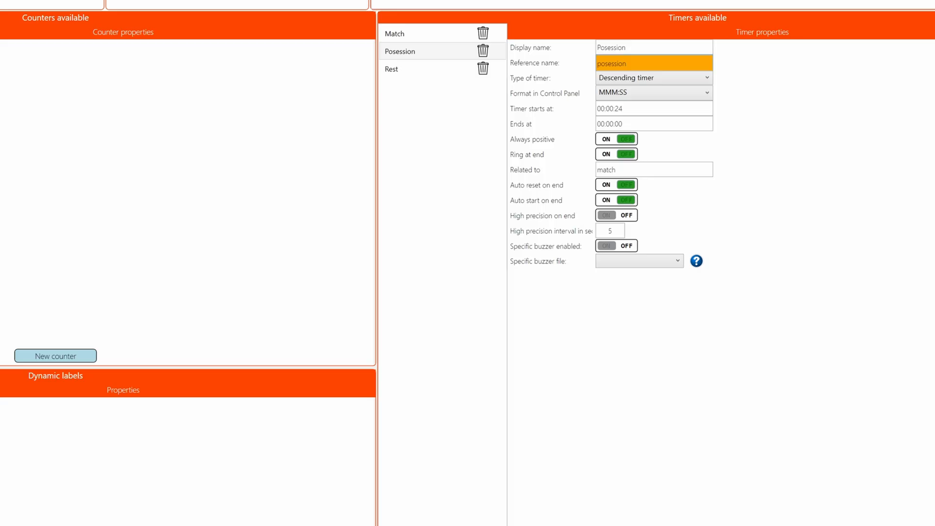
pyautogui.hotkey('alt', 'F4')
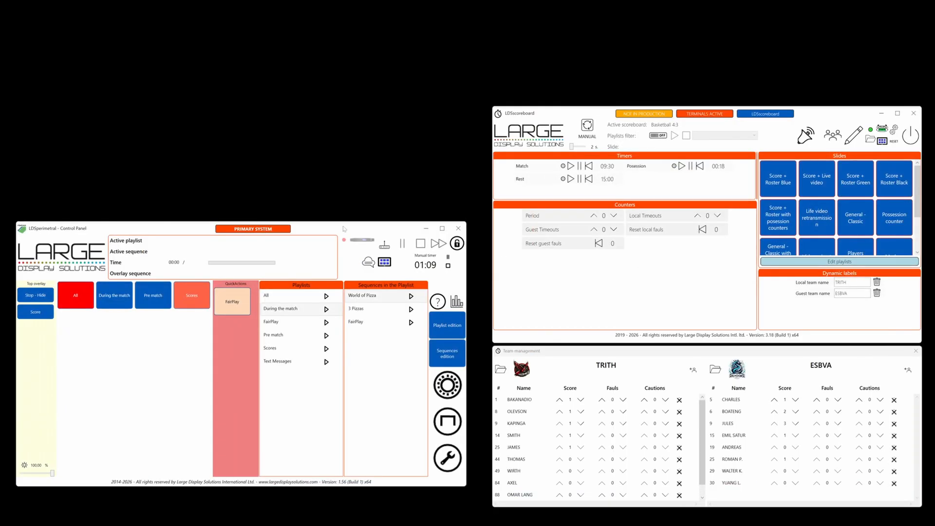
# - Create a new sequence named Time in the perimeter sequence editor and make it an overlay sequence
pyautogui.click(457, 360)
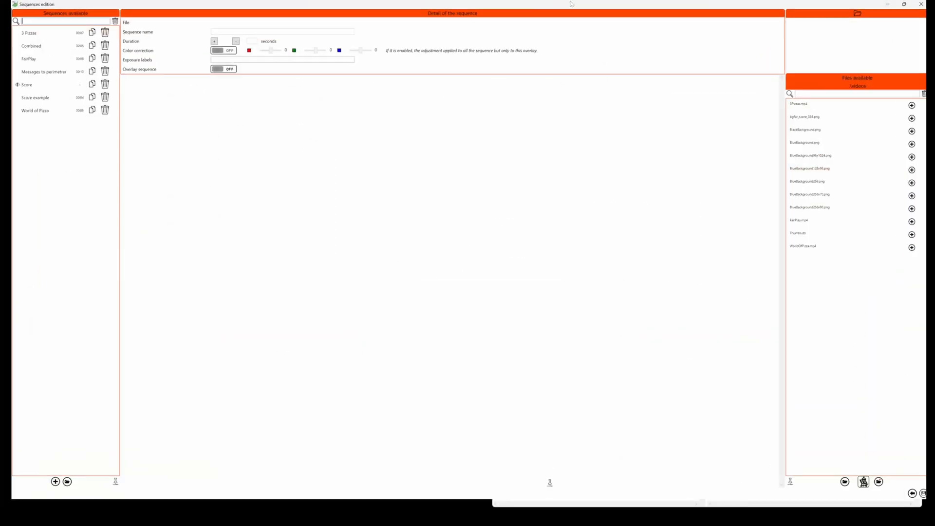
pyautogui.click(45, 490)
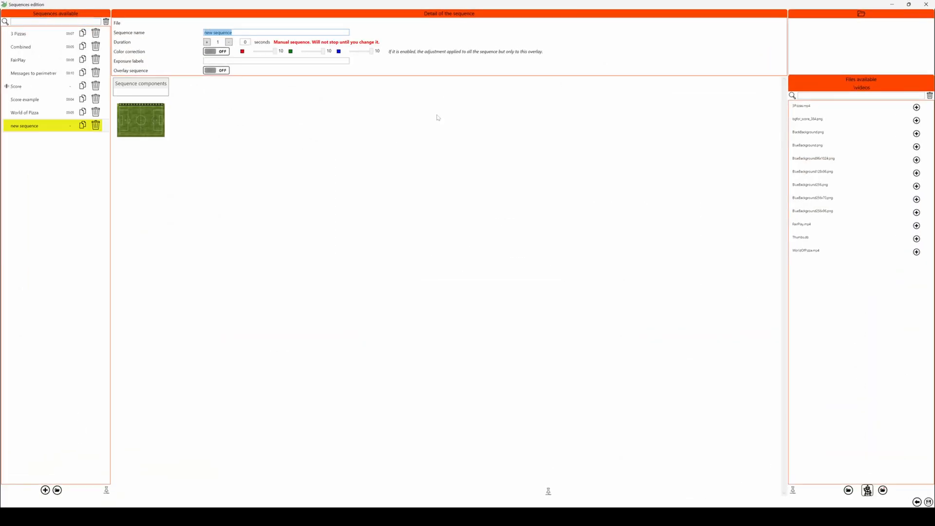
pyautogui.write('Time')
pyautogui.click(218, 72)
# - Add BlueBackground256x96.png to the Time sequence and make it centred priority content
pyautogui.write('blu')
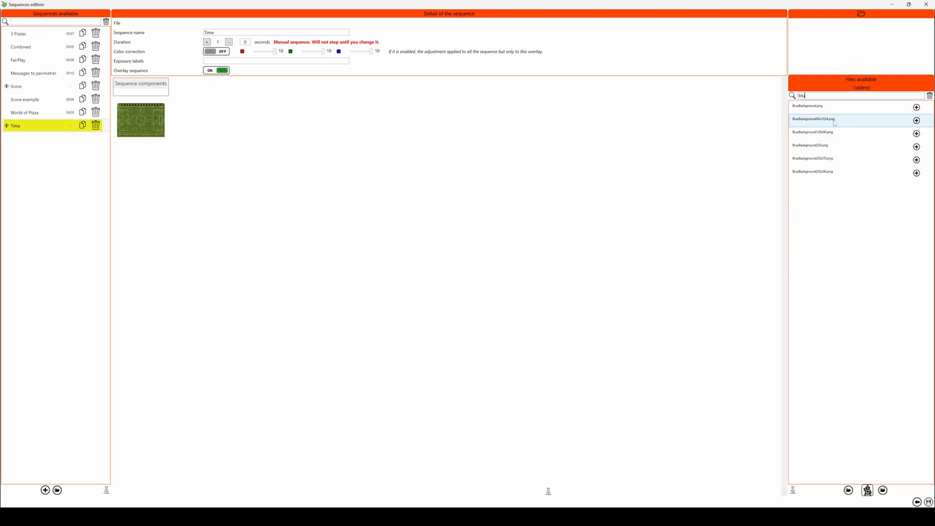
pyautogui.moveTo(826, 178)
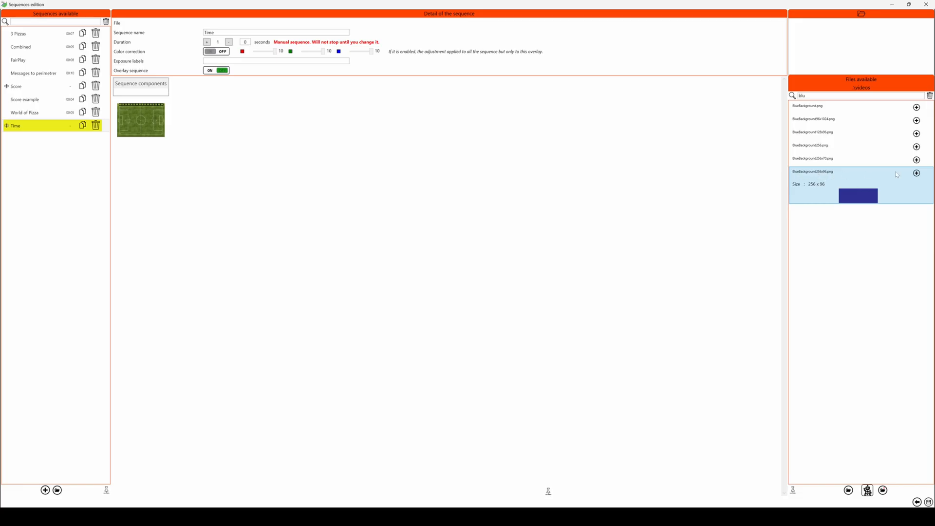
pyautogui.click(916, 173)
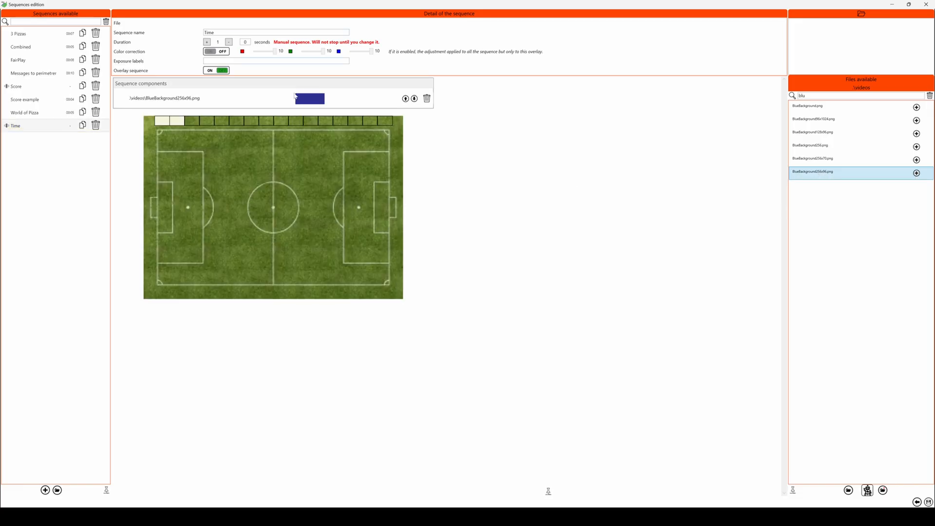
pyautogui.click(340, 102)
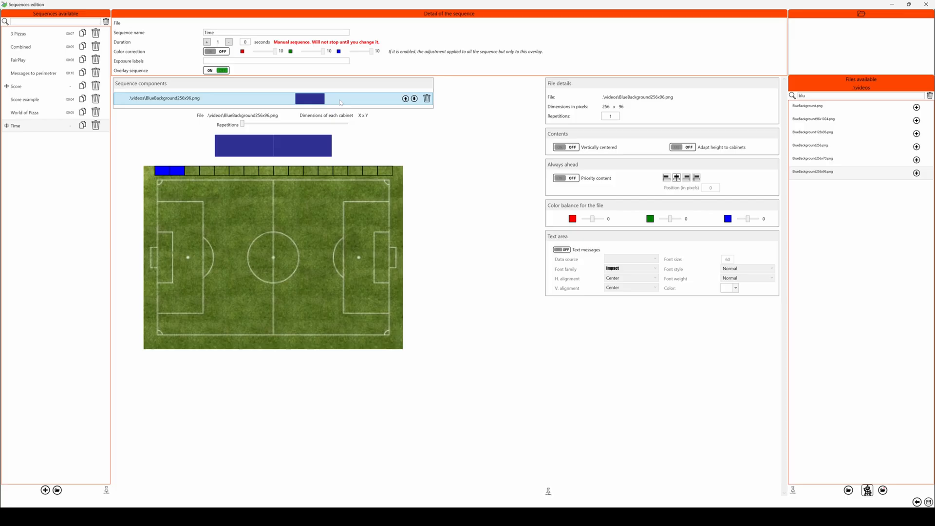
pyautogui.click(569, 178)
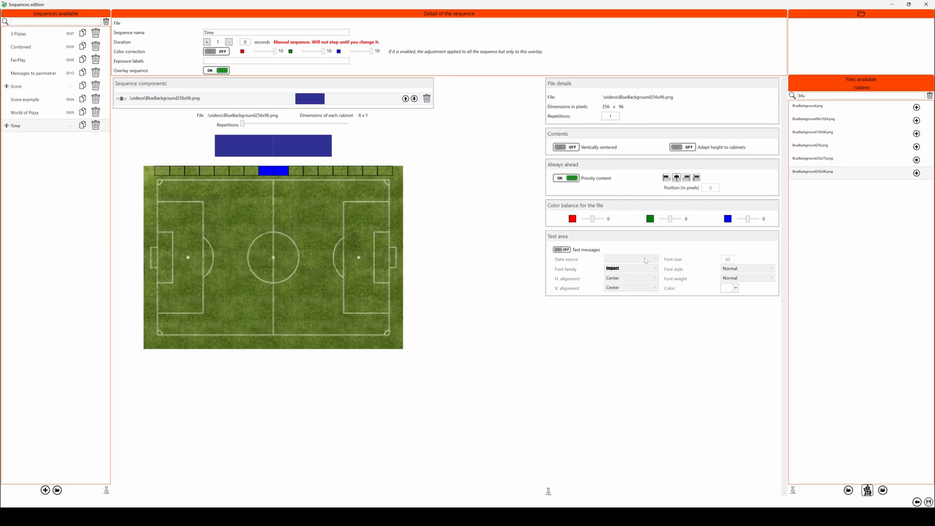
# - Enable text messages on the 256x96 background with LDSscoreboard: Timer as the data source
pyautogui.click(562, 250)
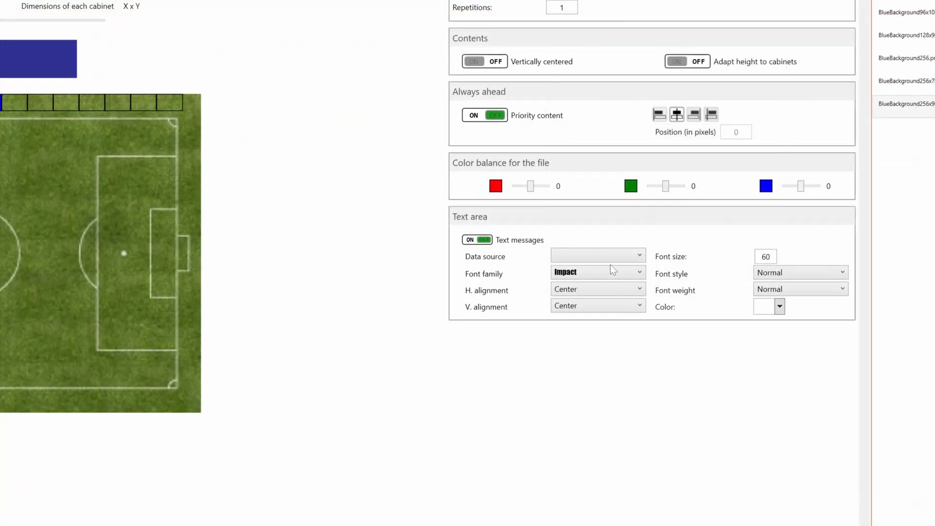
pyautogui.click(641, 256)
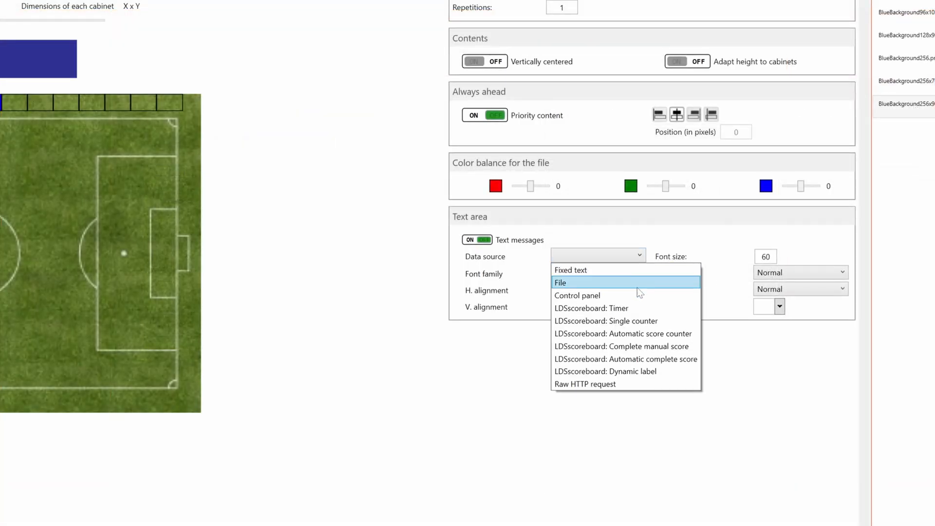
pyautogui.click(639, 311)
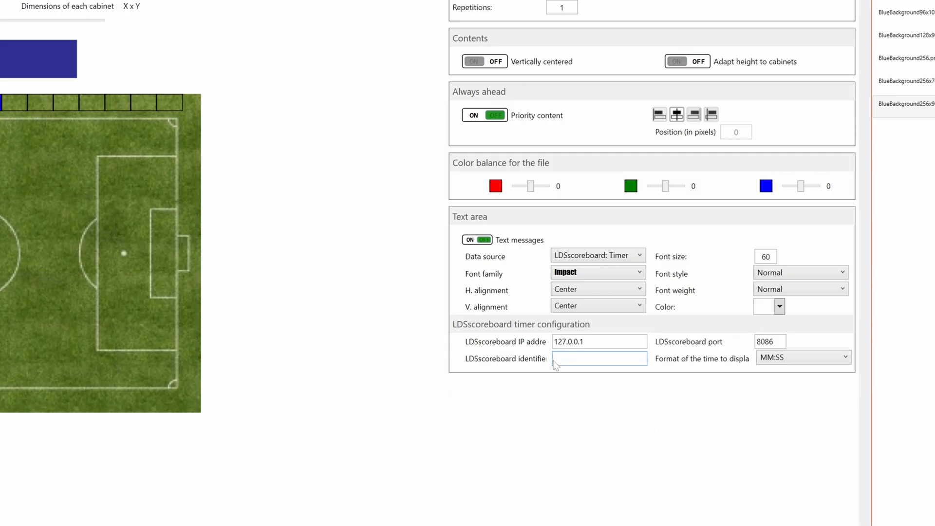
# - Set the timer's LDSscoreboard identifier to match, keeping IP address 127.0.0.1 and the MM:SS time format
pyautogui.click(583, 342)
pyautogui.doubleClick(583, 341)
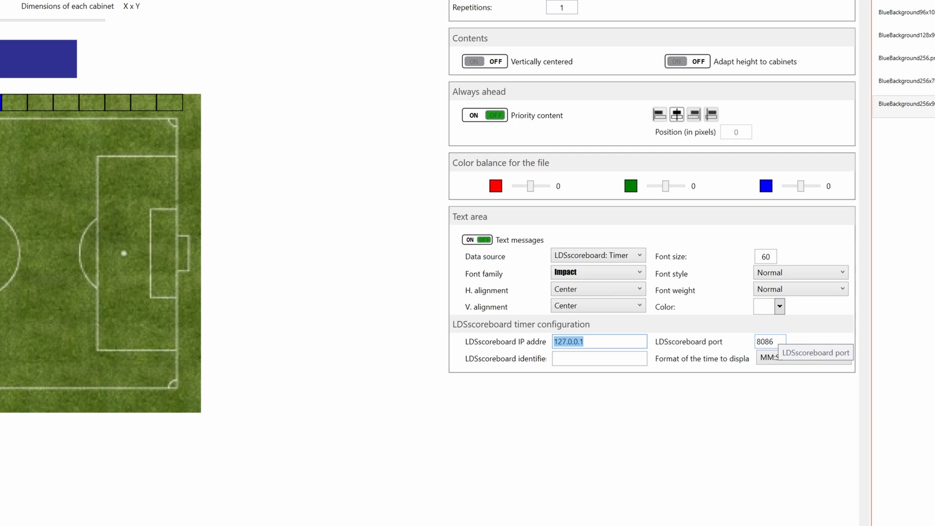
pyautogui.click(644, 342)
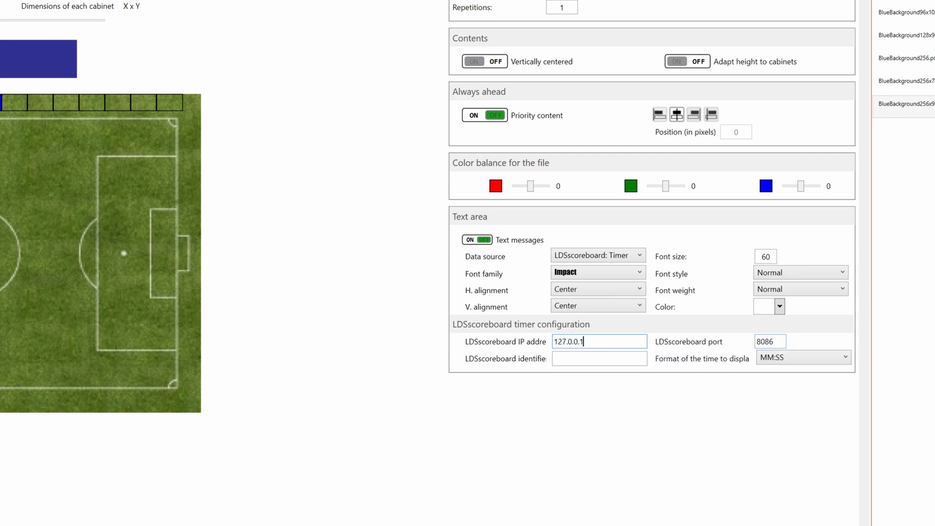
pyautogui.click(614, 359)
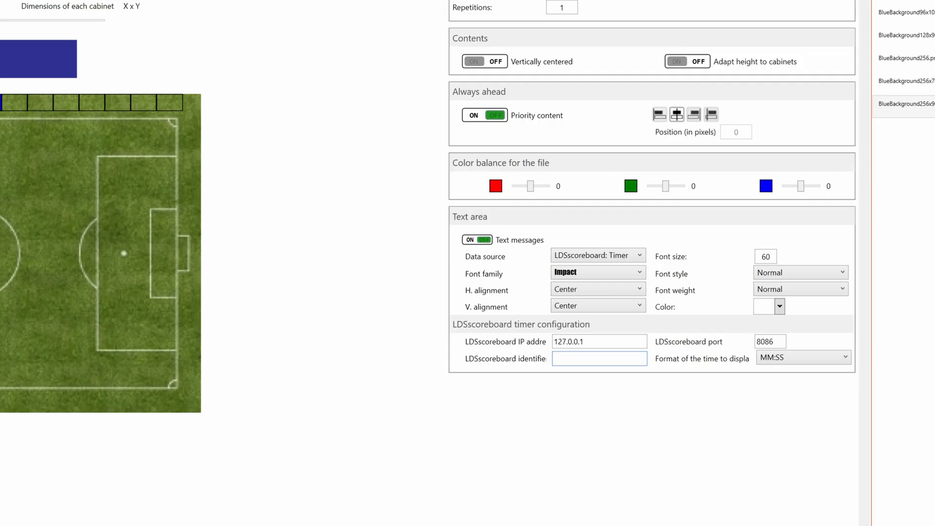
pyautogui.write('match')
pyautogui.click(805, 356)
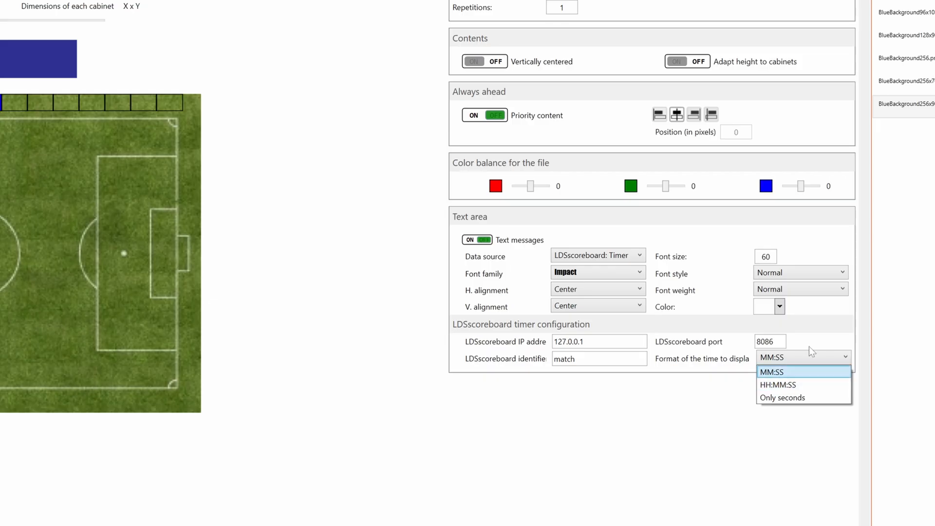
pyautogui.click(830, 333)
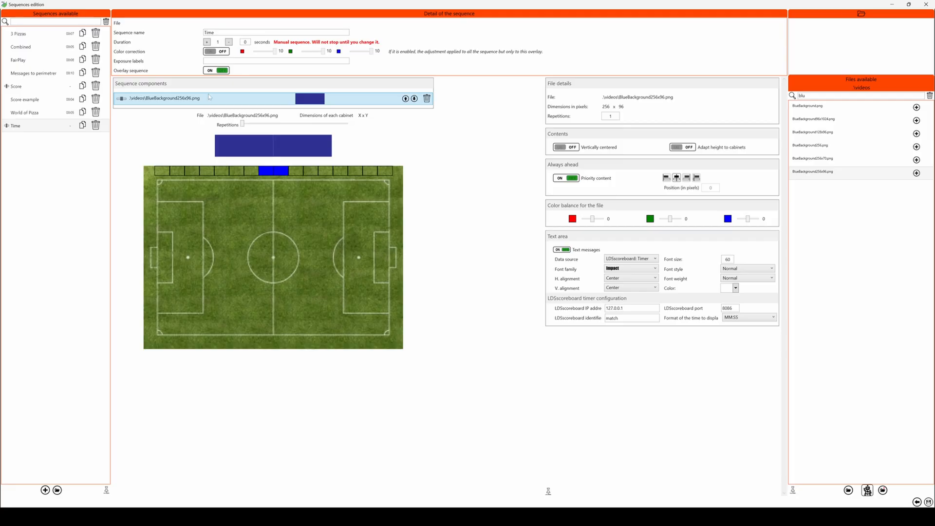
# - Add BlueBackground128x96.png to the Time sequence as priority content aligned to the left of the perimeter
pyautogui.moveTo(846, 120)
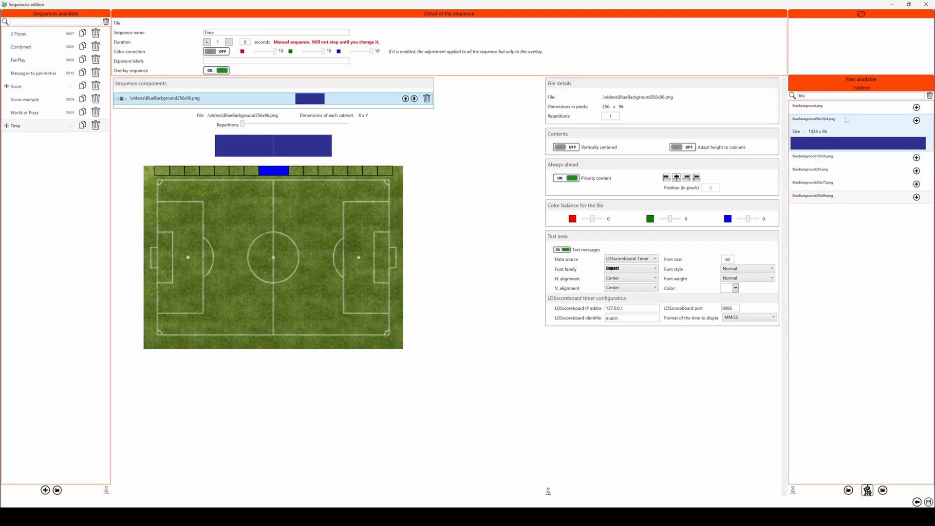
pyautogui.moveTo(852, 143)
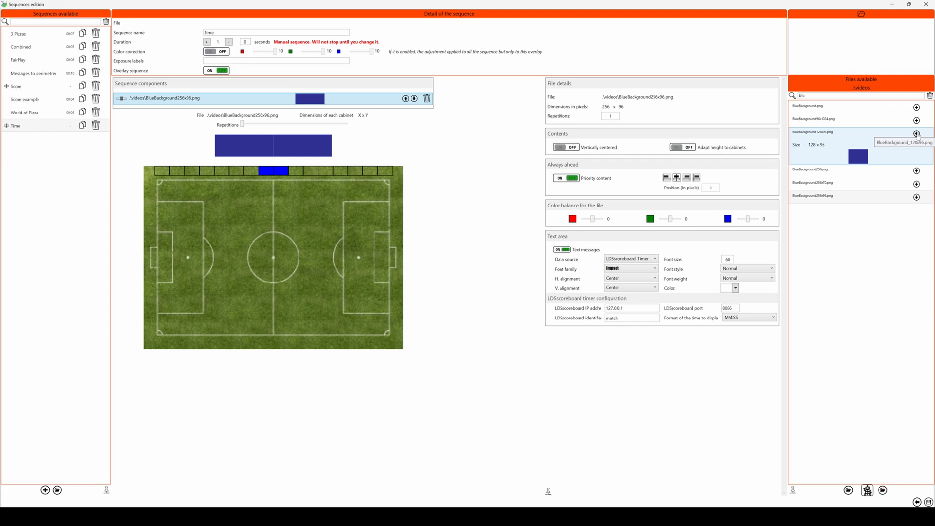
pyautogui.click(916, 133)
pyautogui.click(185, 111)
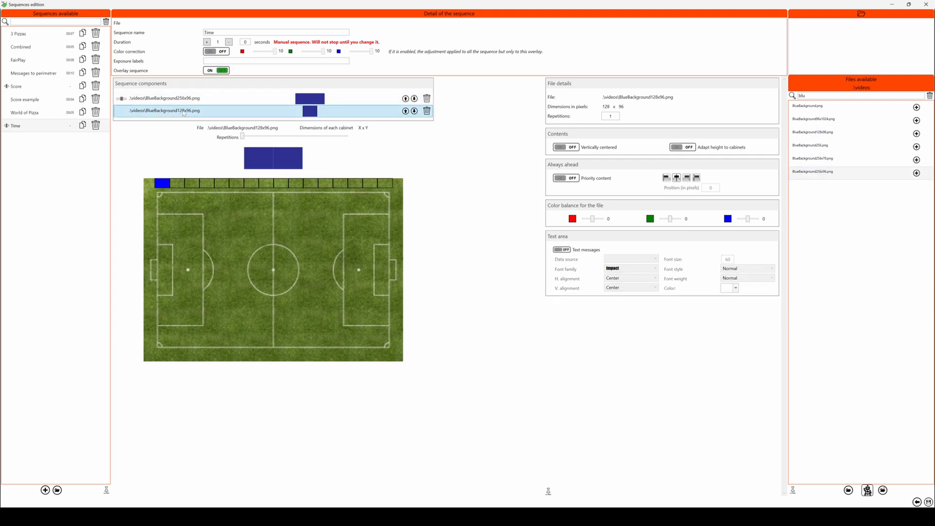
pyautogui.click(563, 179)
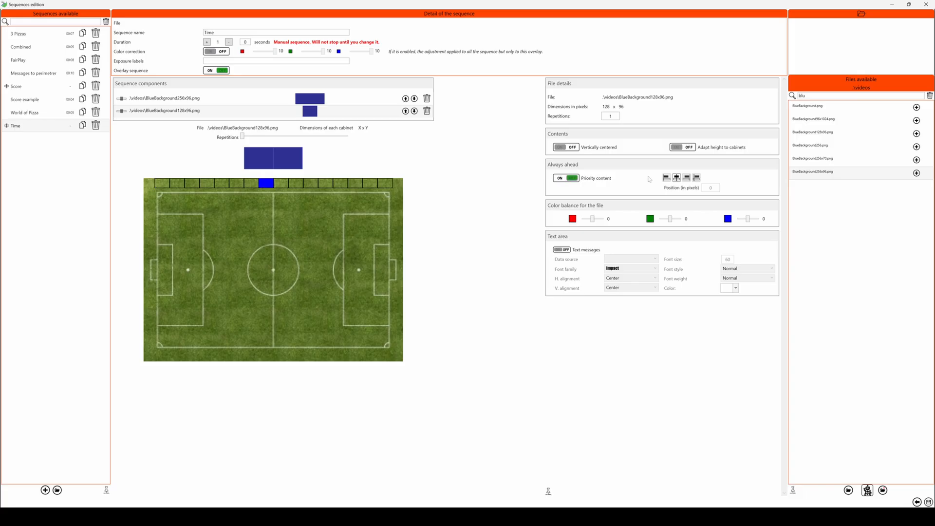
pyautogui.click(666, 179)
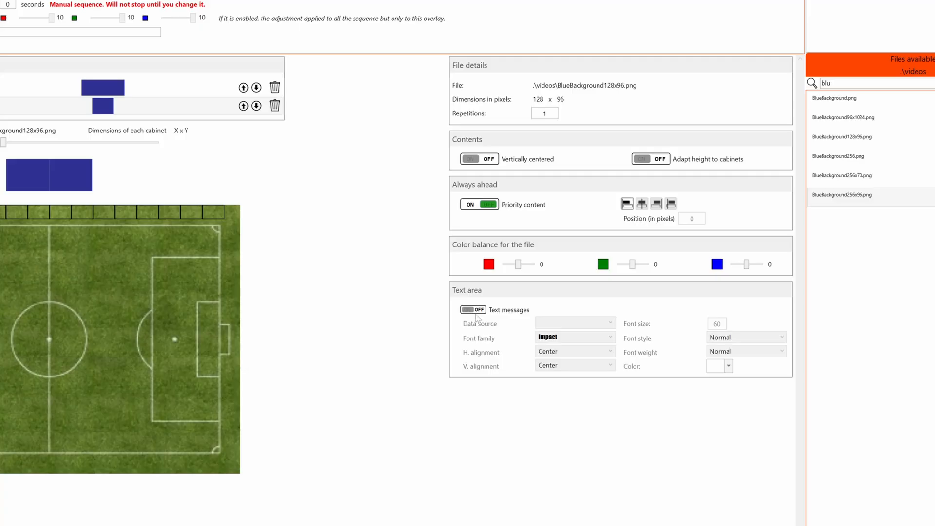
# - Give the 128x96 background an LDSscoreboard: Timer text with identifier posession and the Only seconds format
pyautogui.click(473, 311)
pyautogui.click(547, 323)
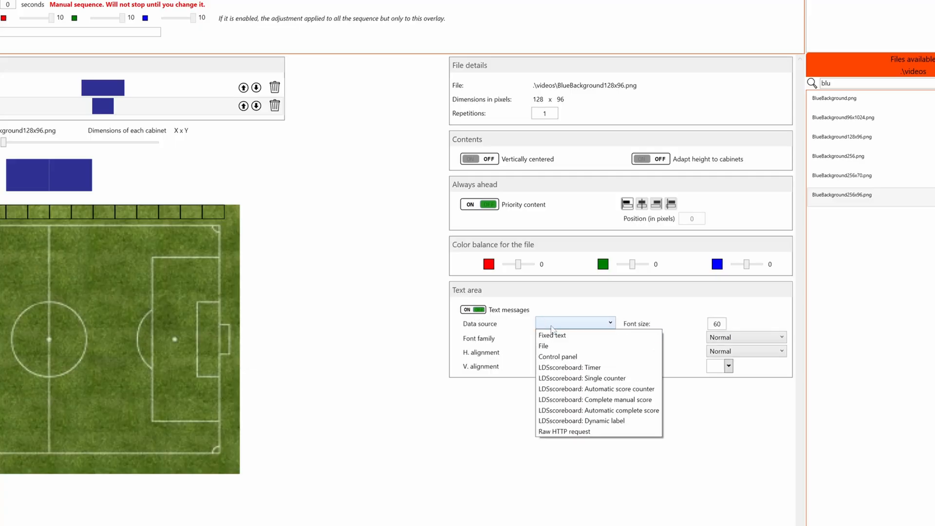
pyautogui.click(569, 367)
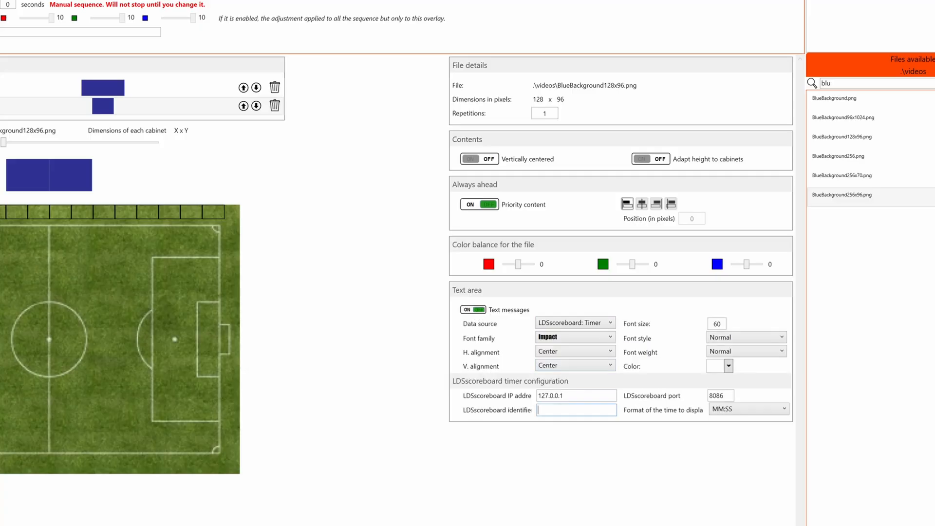
pyautogui.write('posession')
pyautogui.click(750, 411)
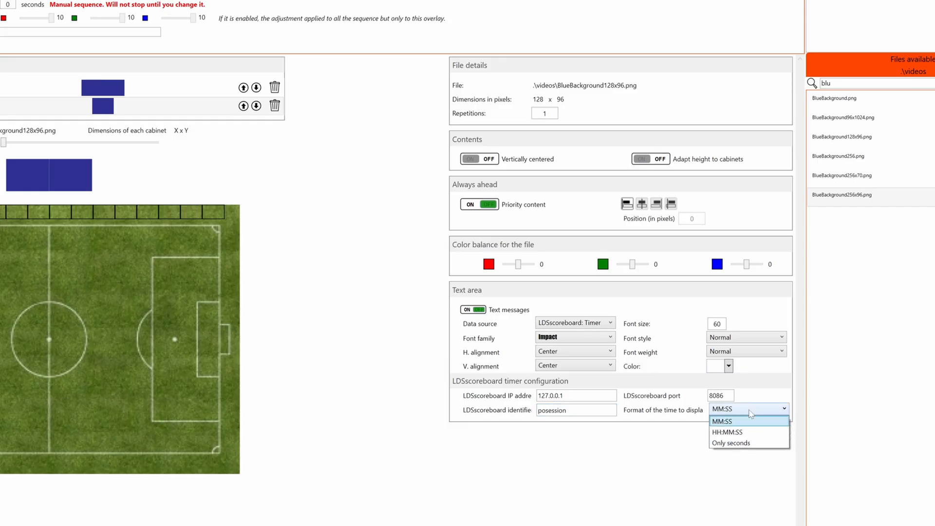
pyautogui.click(740, 443)
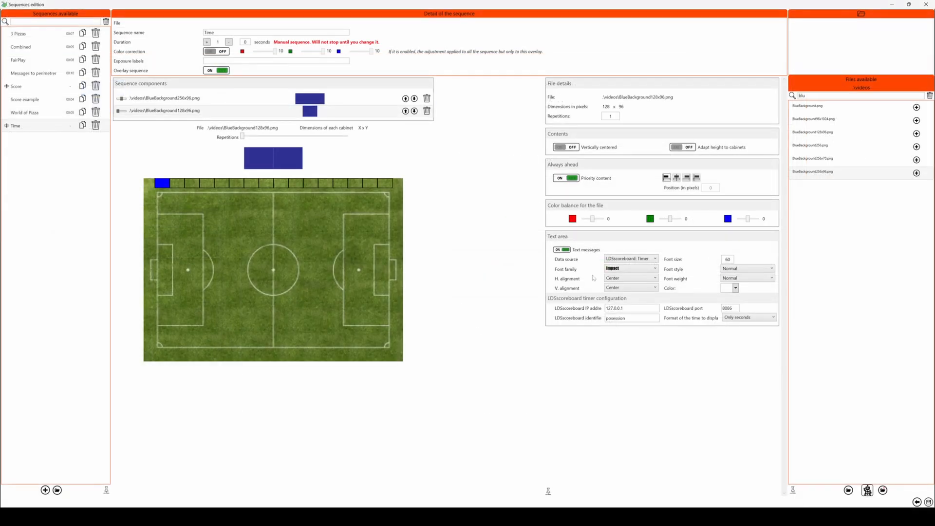
# - Save the sequence changes and show the Time overlay on the perimeter
pyautogui.click(928, 502)
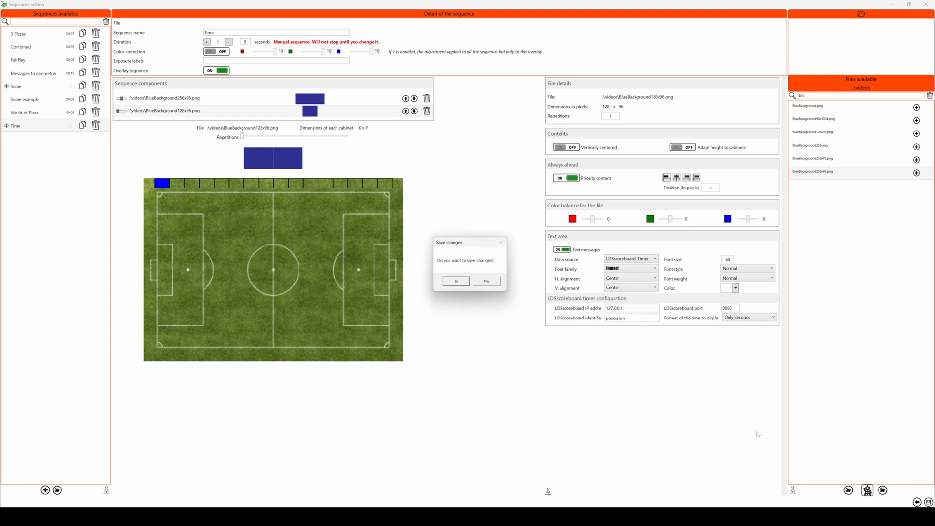
pyautogui.click(457, 282)
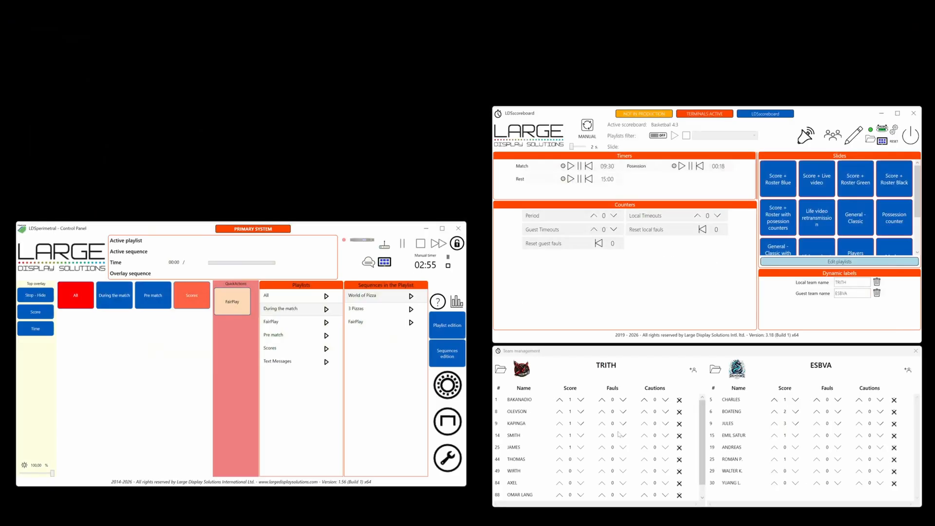
pyautogui.click(35, 329)
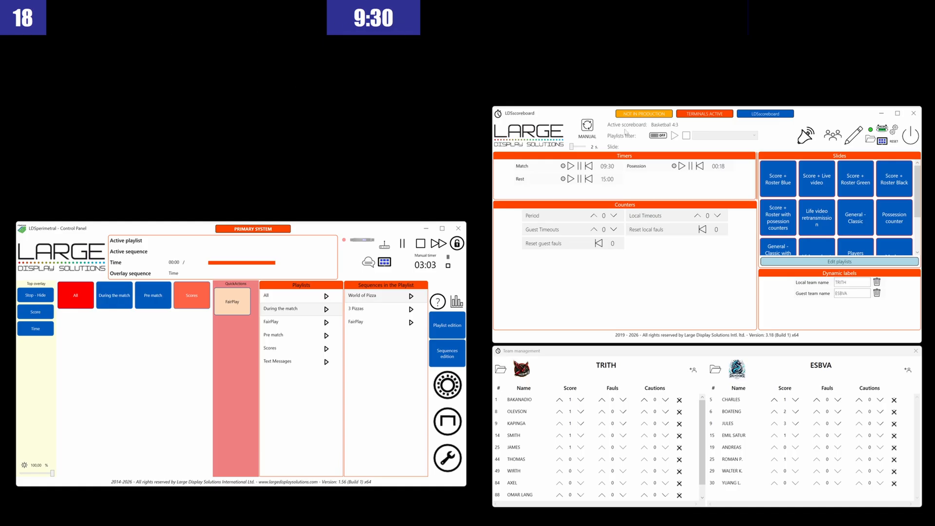
# - Run the Match timer while playing World of Pizza under the Time overlay, and pause the timer
pyautogui.click(570, 166)
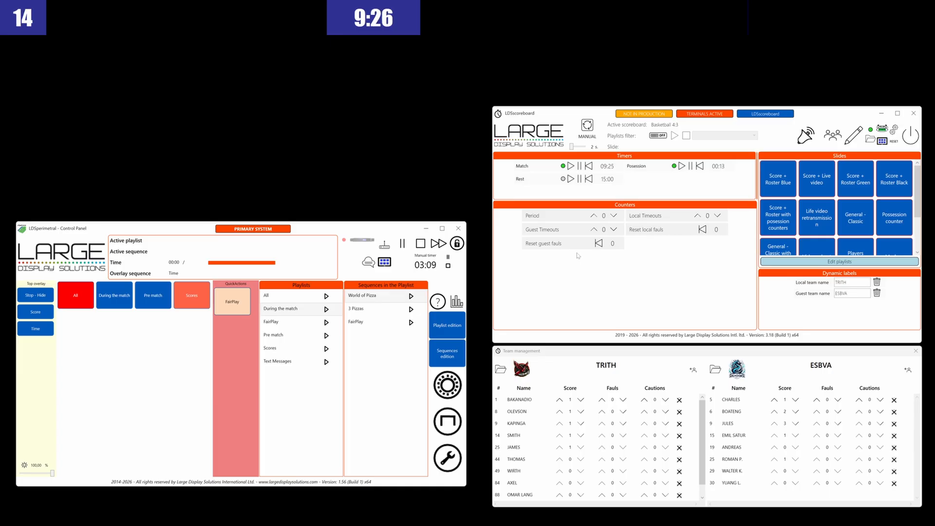
pyautogui.click(411, 296)
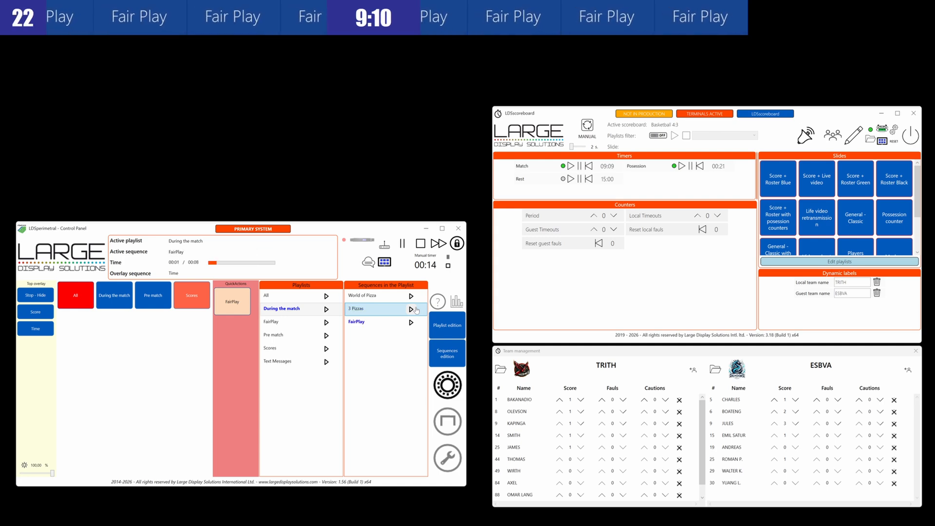
pyautogui.click(579, 168)
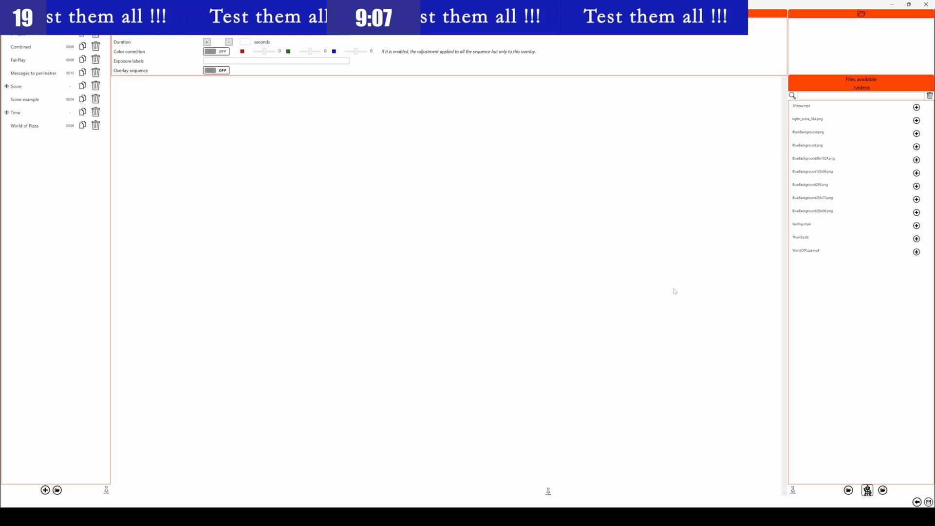
# - Switch the text data source of the 128x96 background in the Time sequence to Raw HTTP request
pyautogui.click(45, 114)
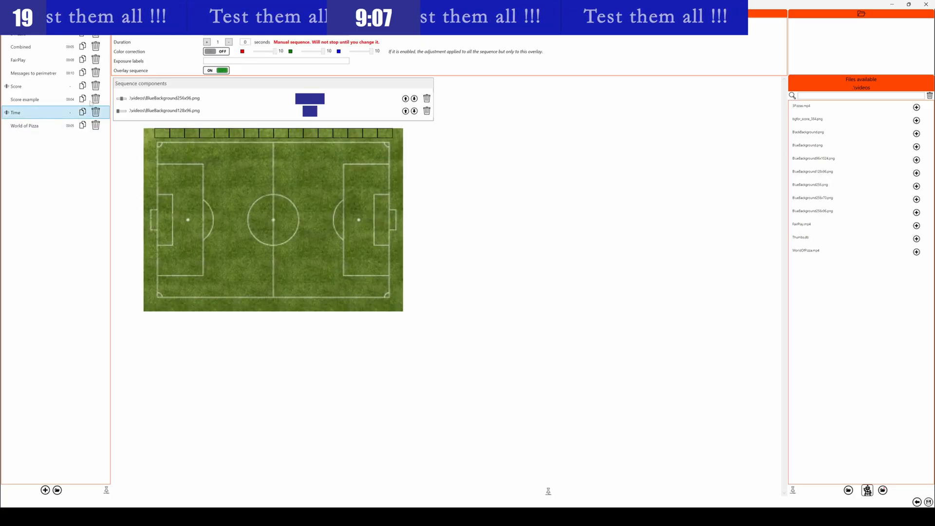
pyautogui.click(167, 109)
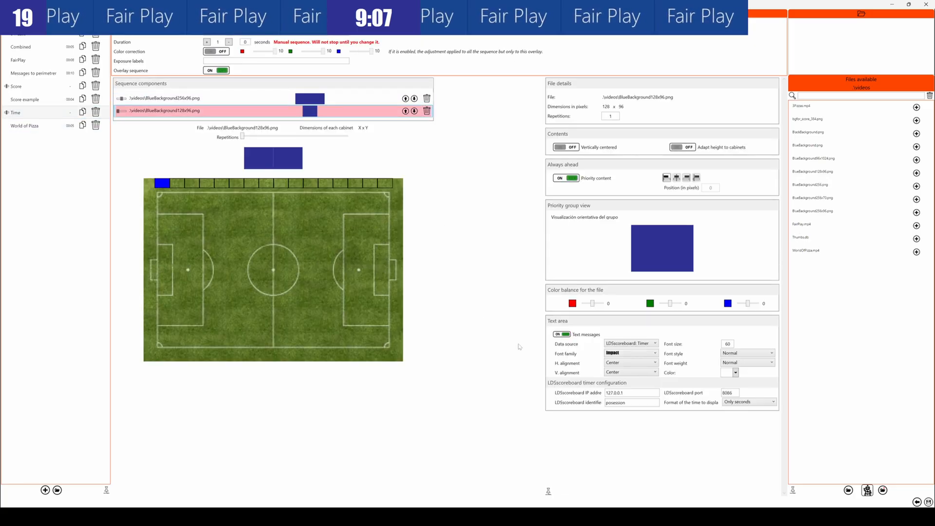
pyautogui.click(649, 346)
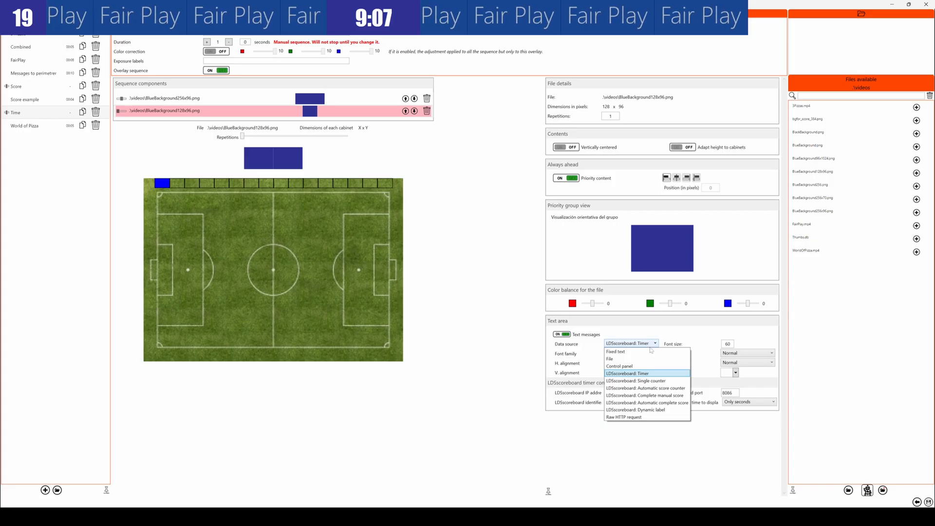
pyautogui.click(624, 417)
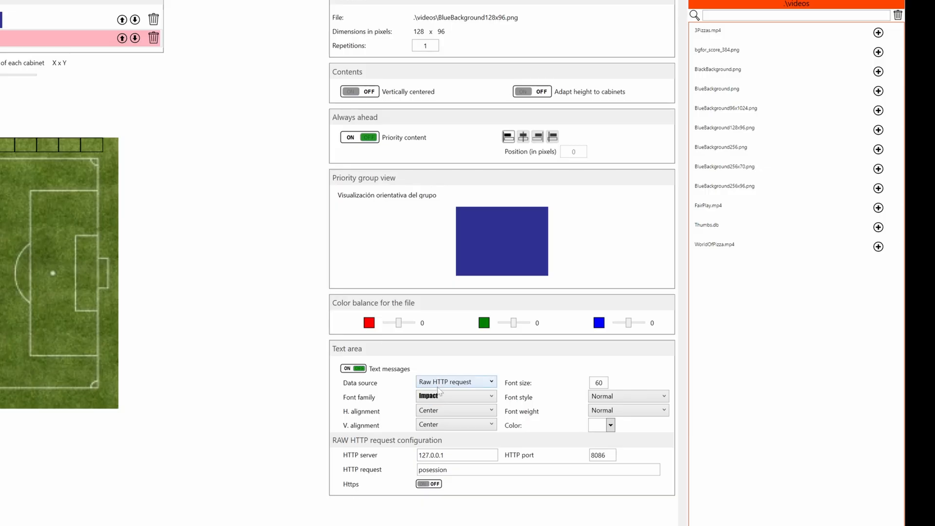
# - Set the background's text data source back to LDSscoreboard: Timer and save the sequence changes
pyautogui.click(462, 382)
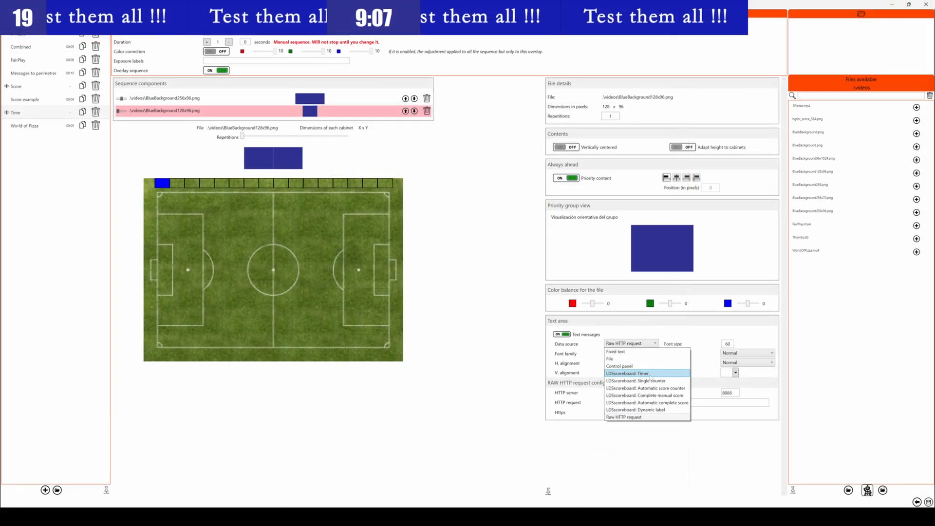
pyautogui.click(479, 427)
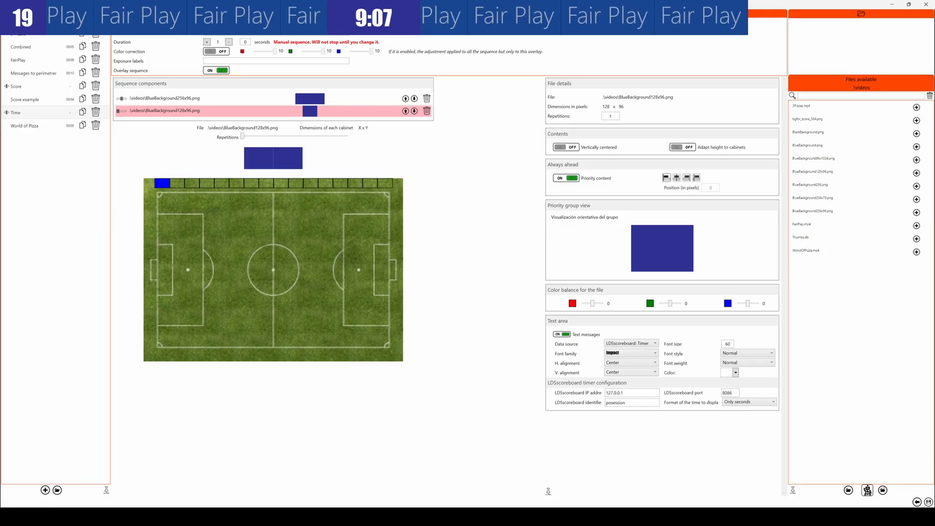
pyautogui.click(928, 502)
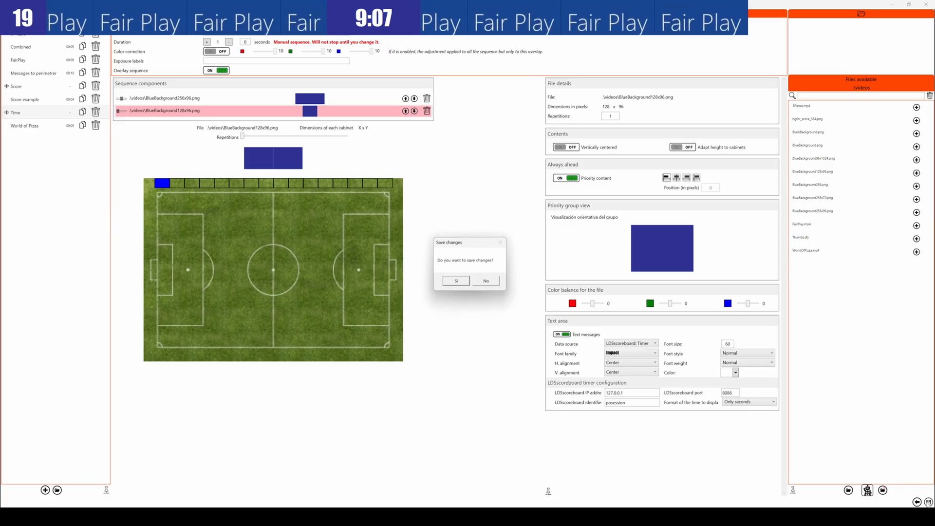
pyautogui.click(456, 282)
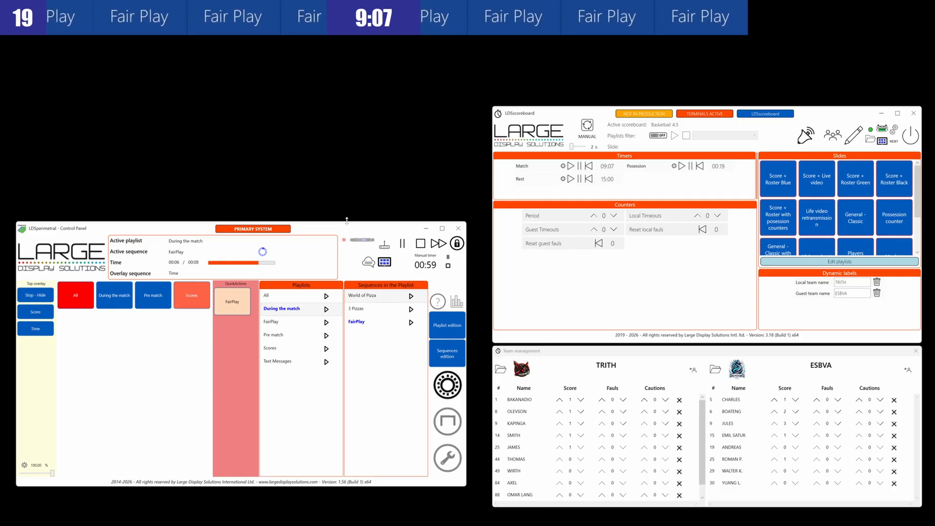